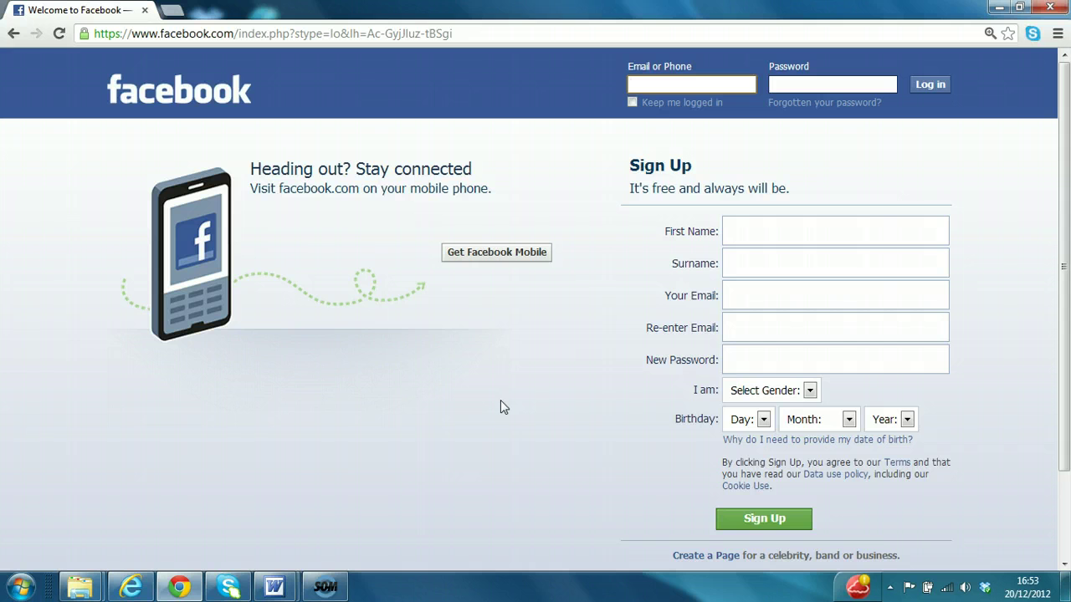
# Log in with the saved e-mail address from autocomplete and the account password.
pyautogui.write('pr')
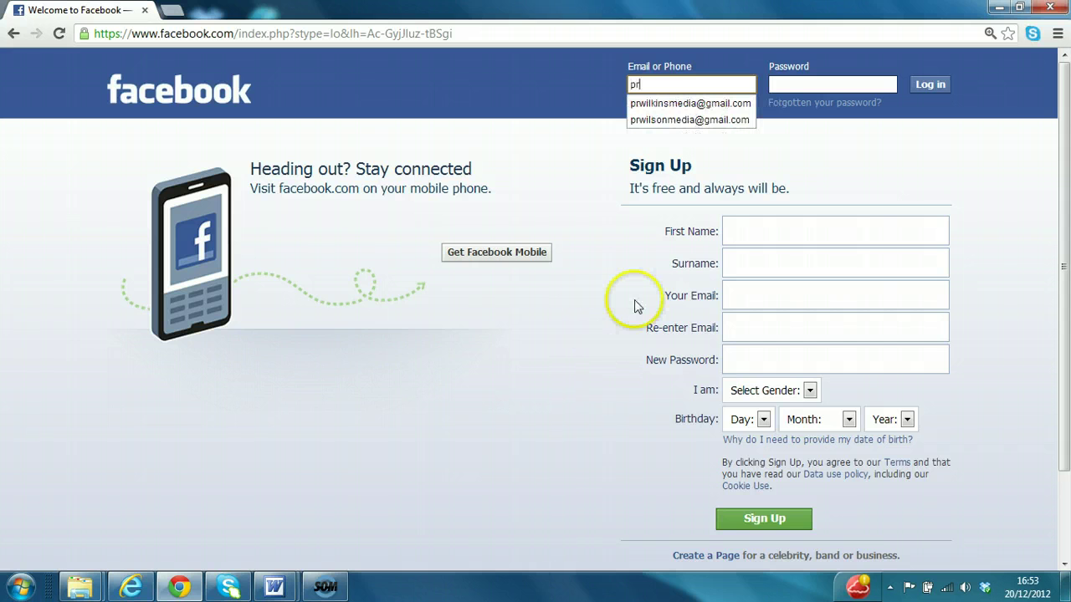
pyautogui.click(701, 104)
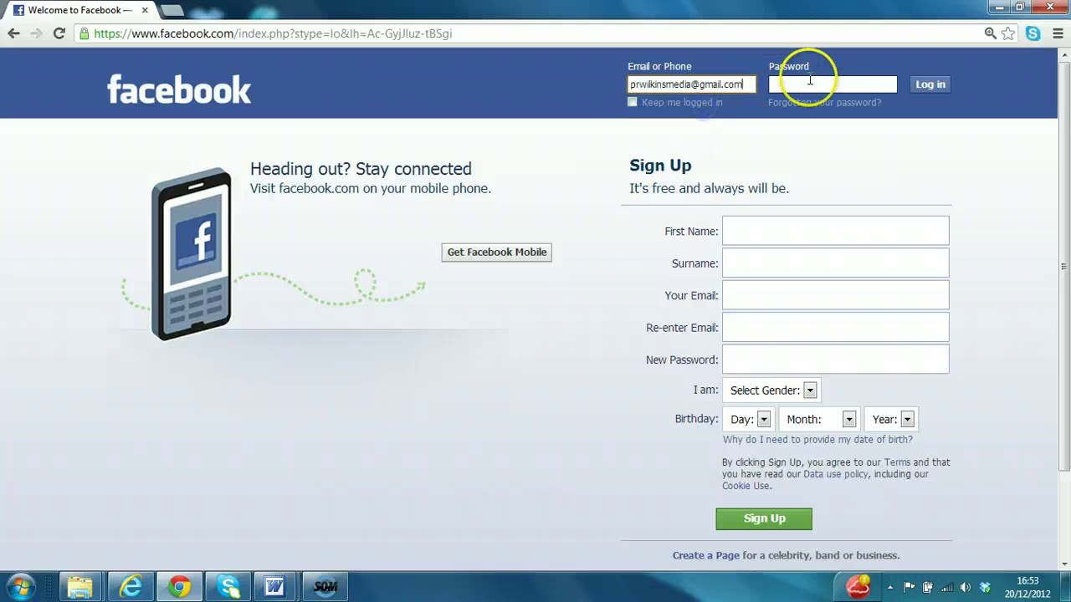
pyautogui.click(810, 81)
pyautogui.write('••')
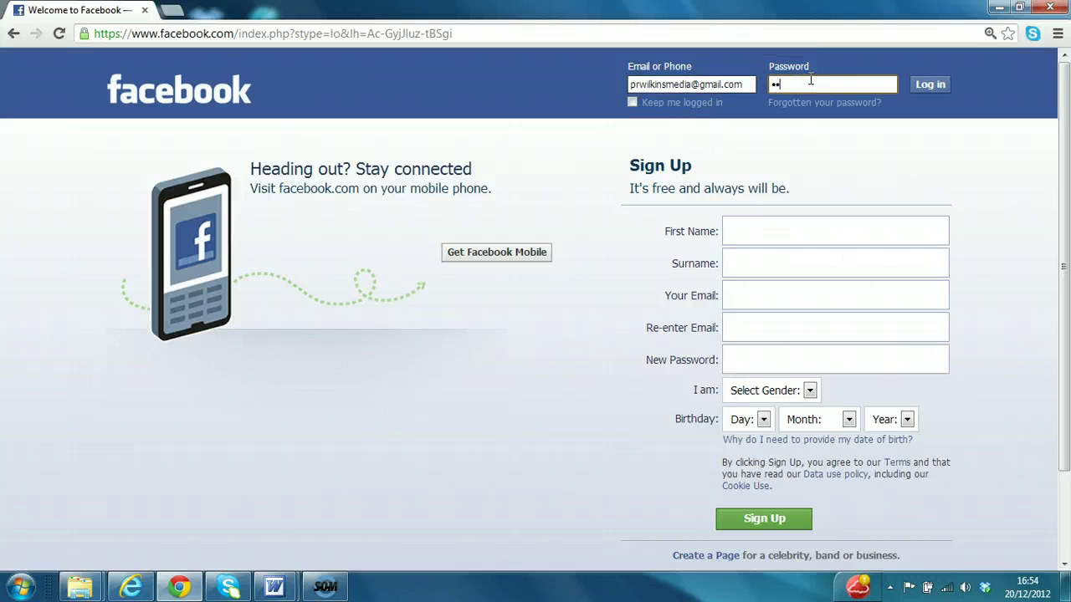
pyautogui.write('•••••••')
pyautogui.click(916, 85)
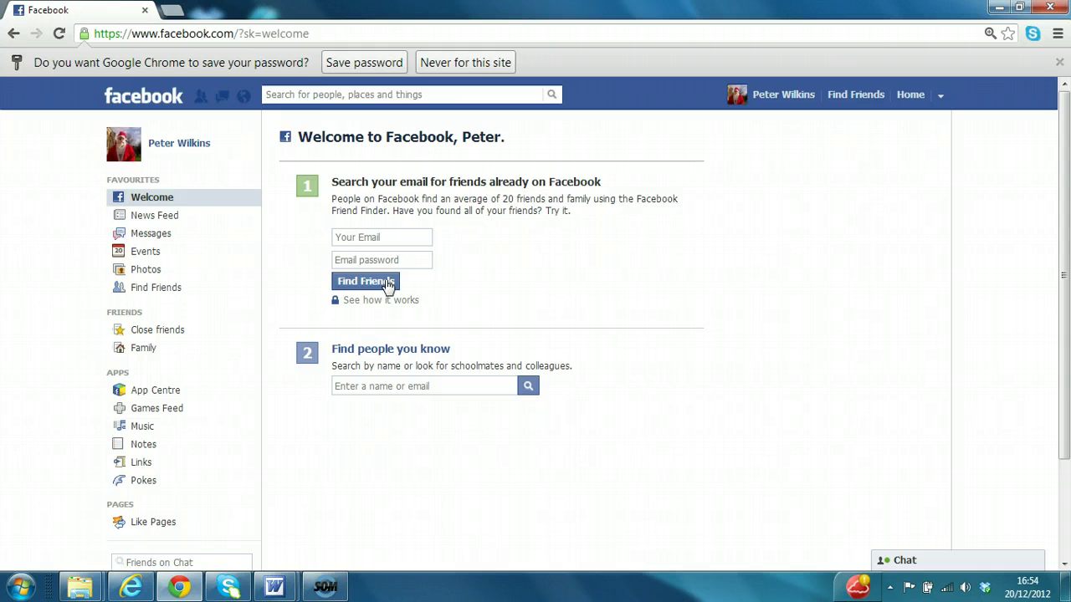
# Search for the friend's name plus 'rotary' and view the full people results.
pyautogui.click(343, 94)
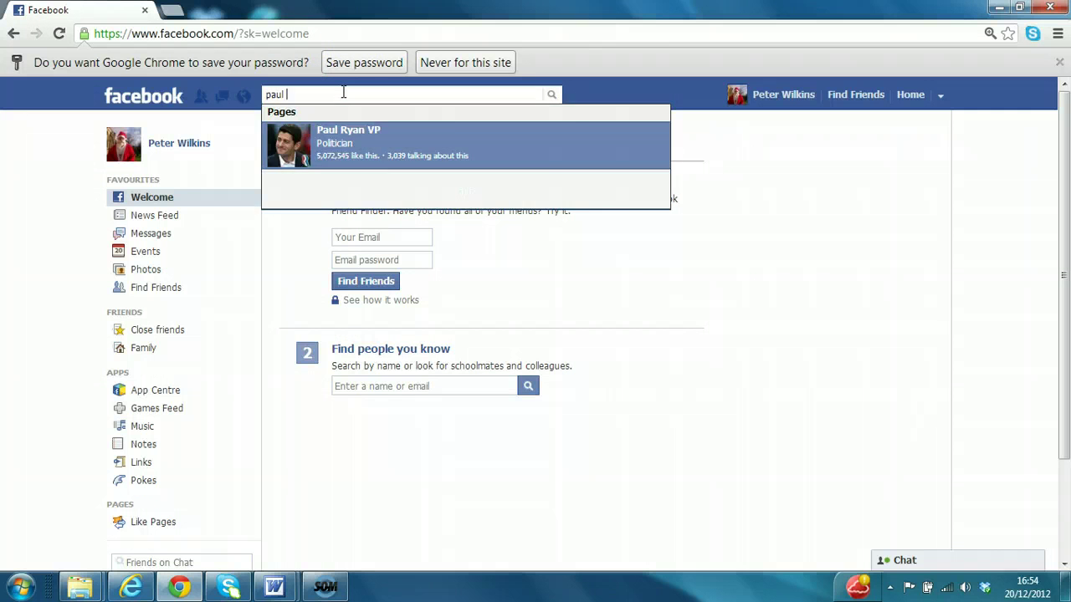
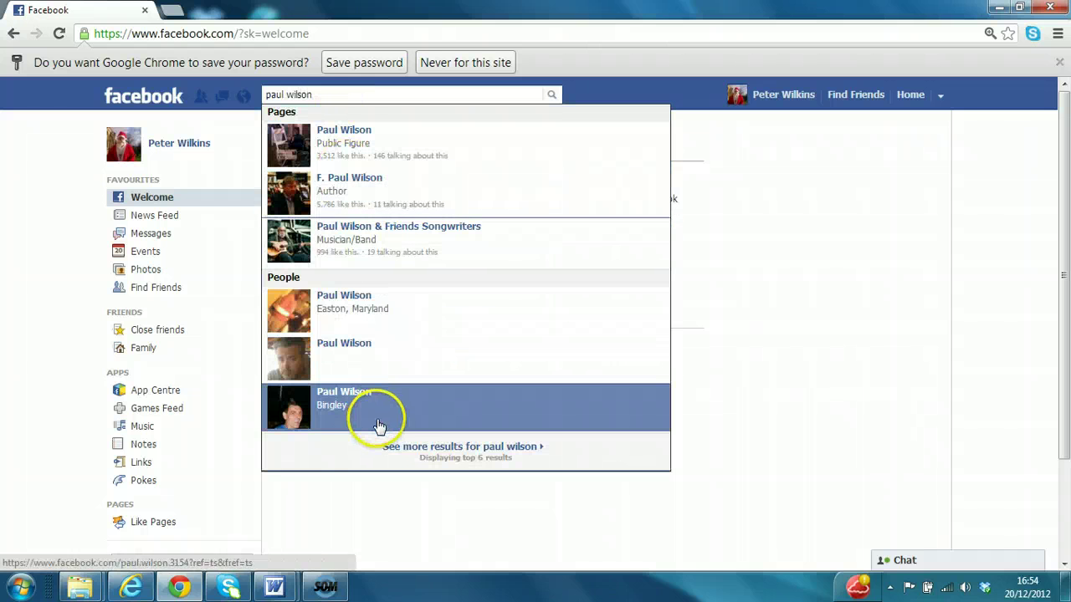
pyautogui.tripleClick(320, 95)
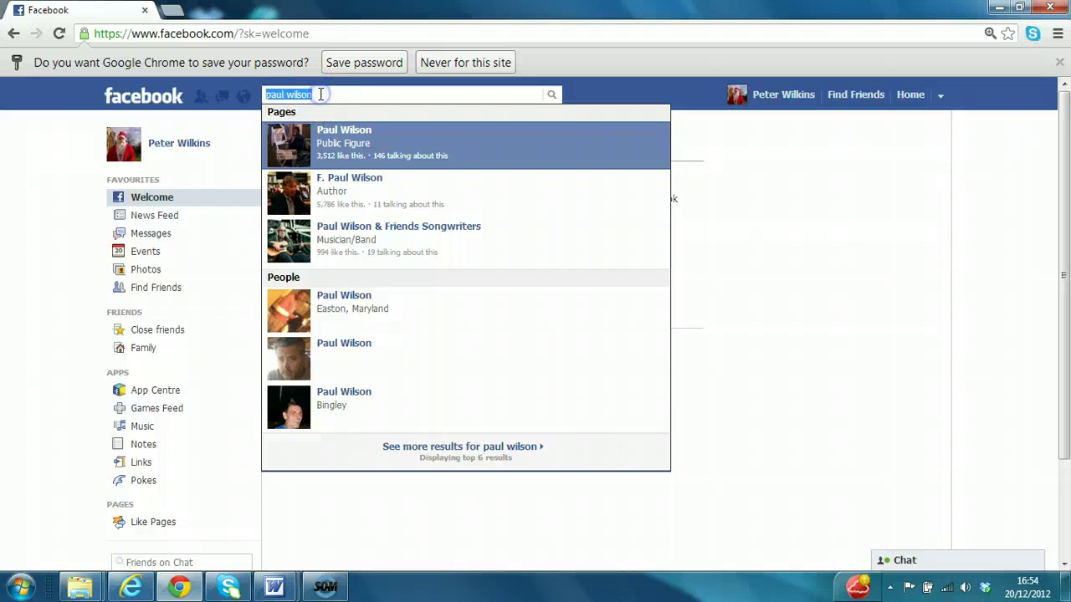
pyautogui.click(321, 95)
pyautogui.write('r')
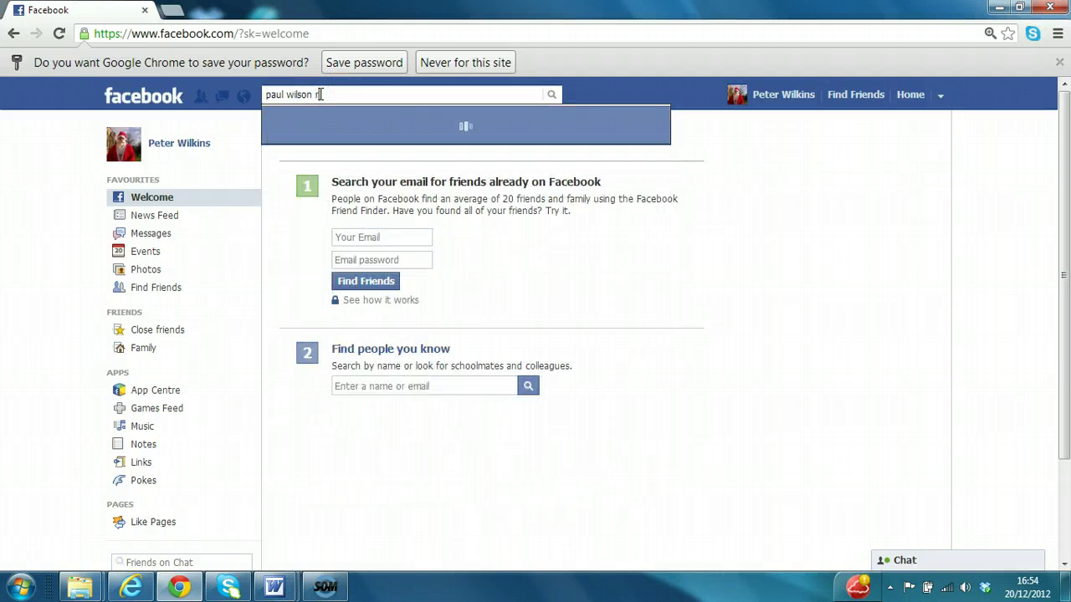
pyautogui.write('otary')
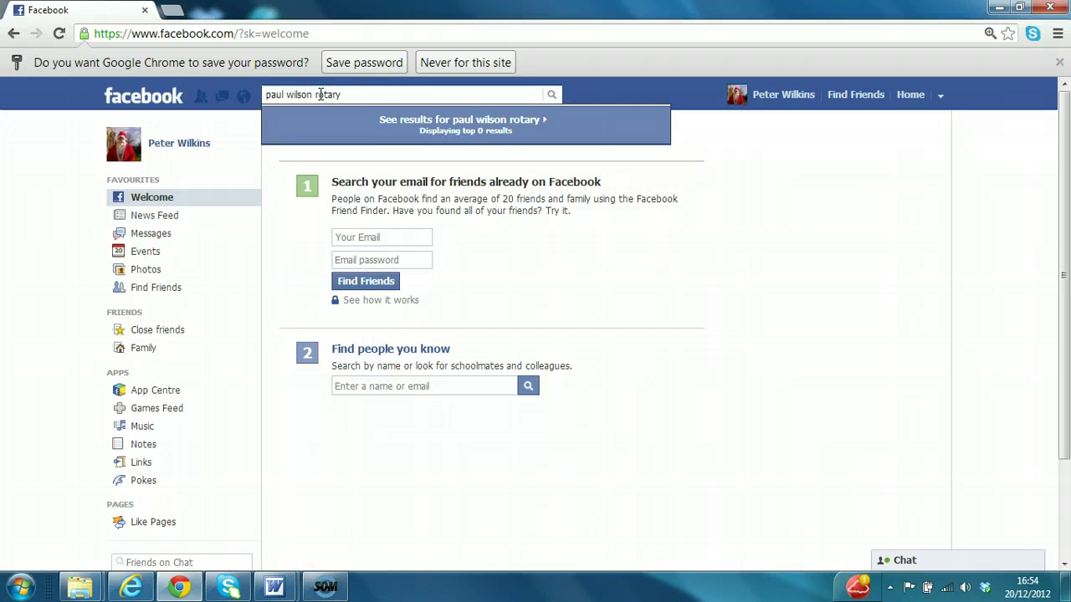
pyautogui.click(425, 119)
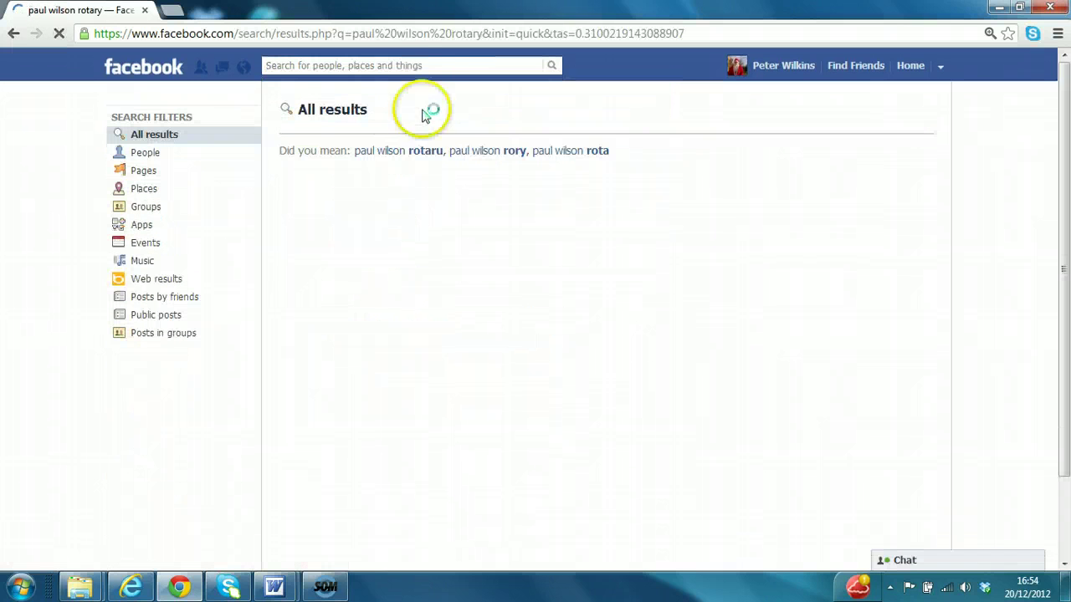
pyautogui.click(416, 67)
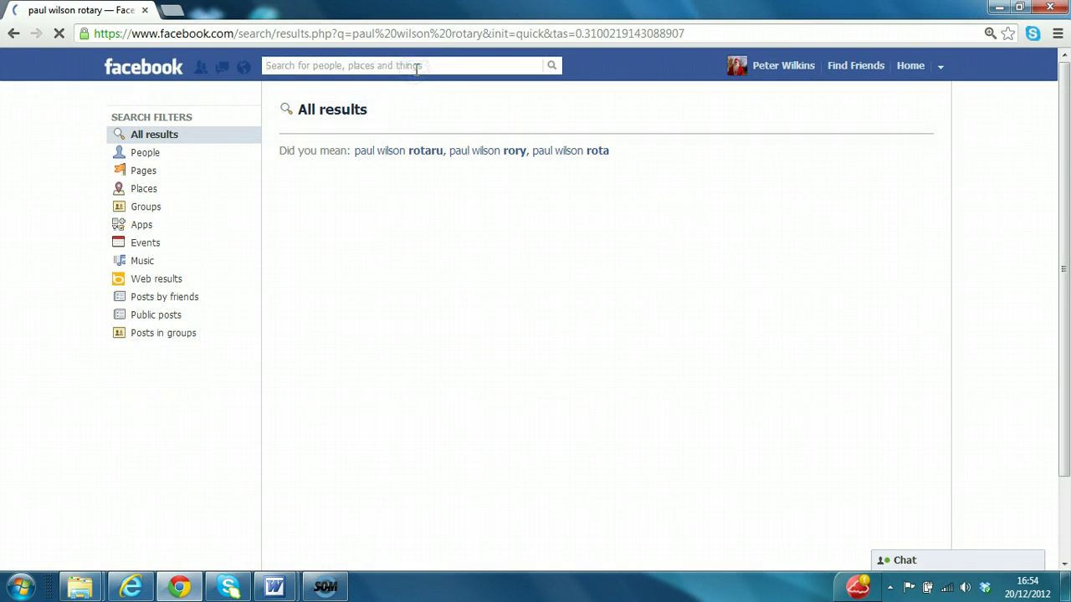
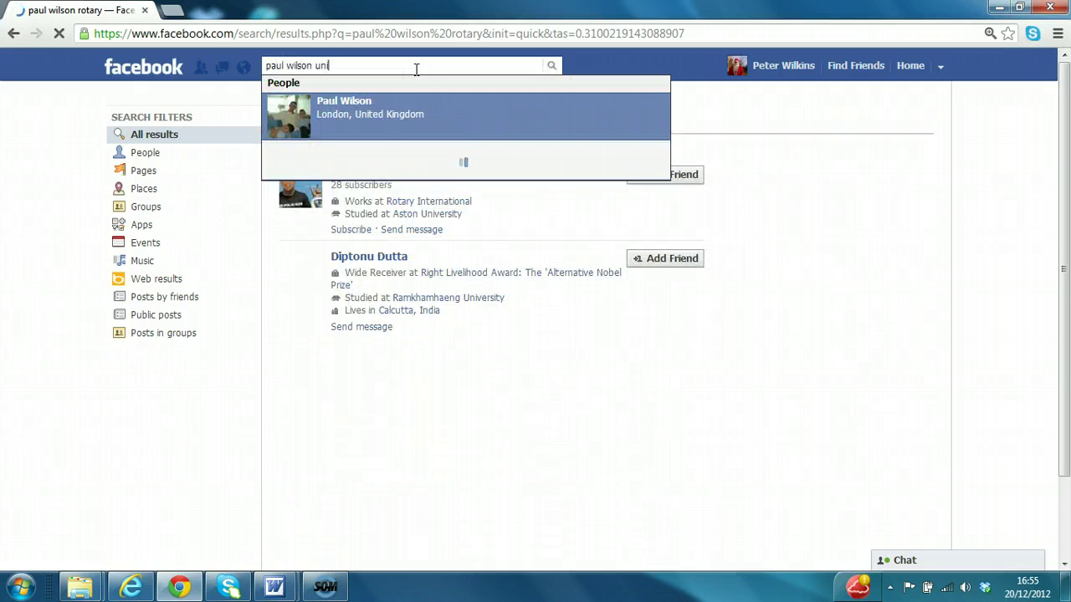
pyautogui.write('rotar')
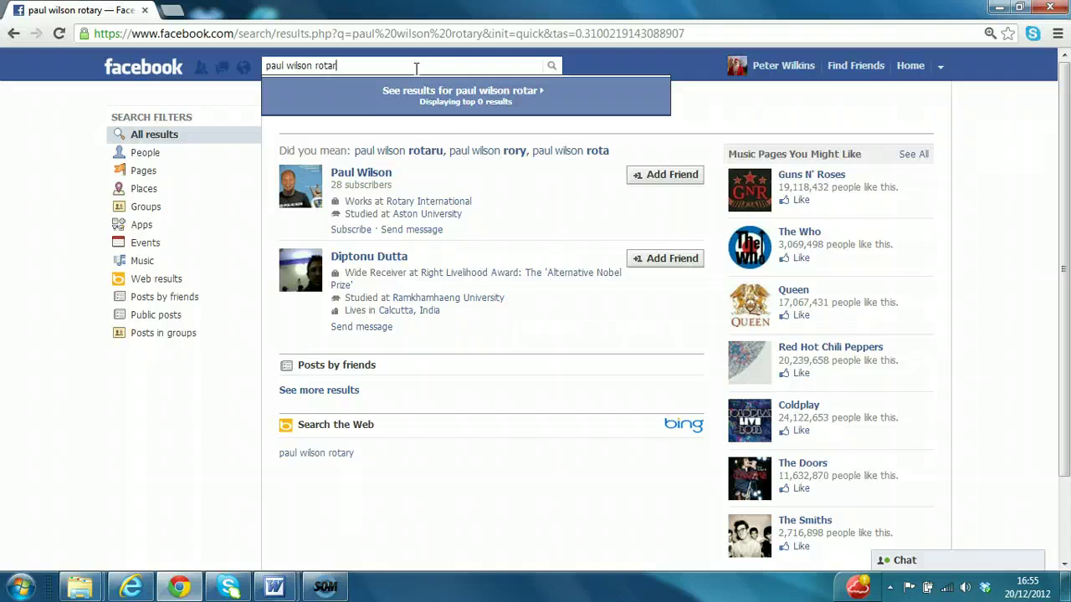
pyautogui.moveTo(387, 178)
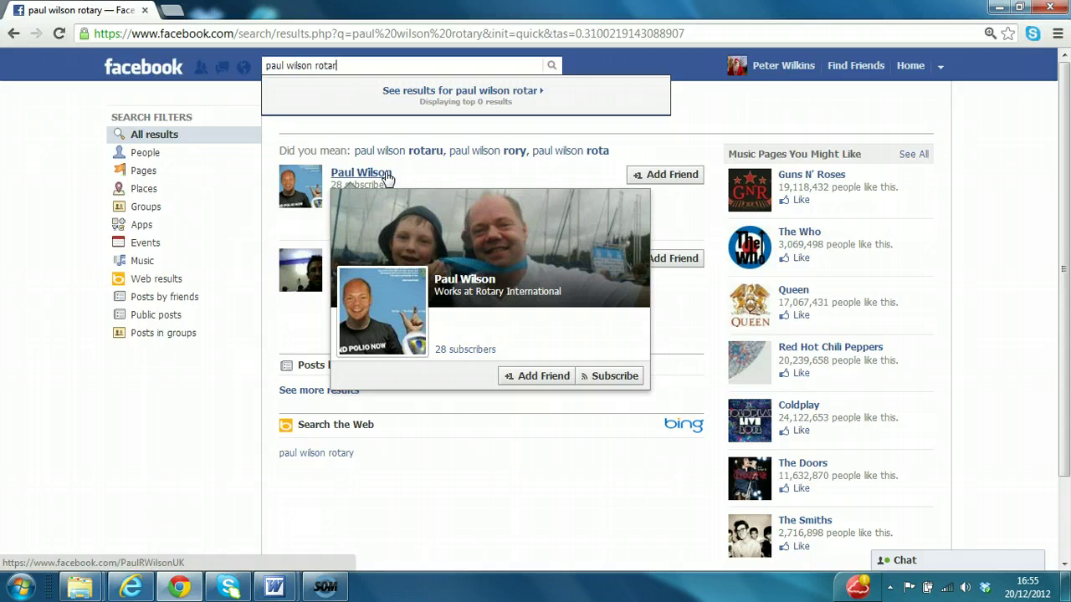
# Open the profile of the person working at Rotary International from the results.
pyautogui.click(388, 179)
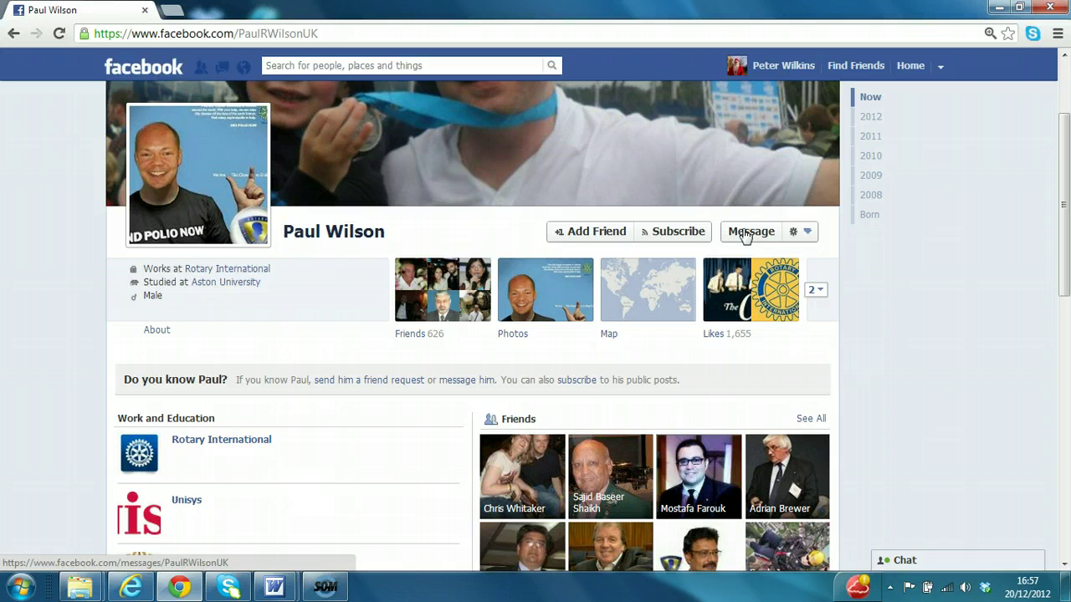
# Send him a message asking 'may I add you as a friend', then send a friend request.
pyautogui.click(748, 233)
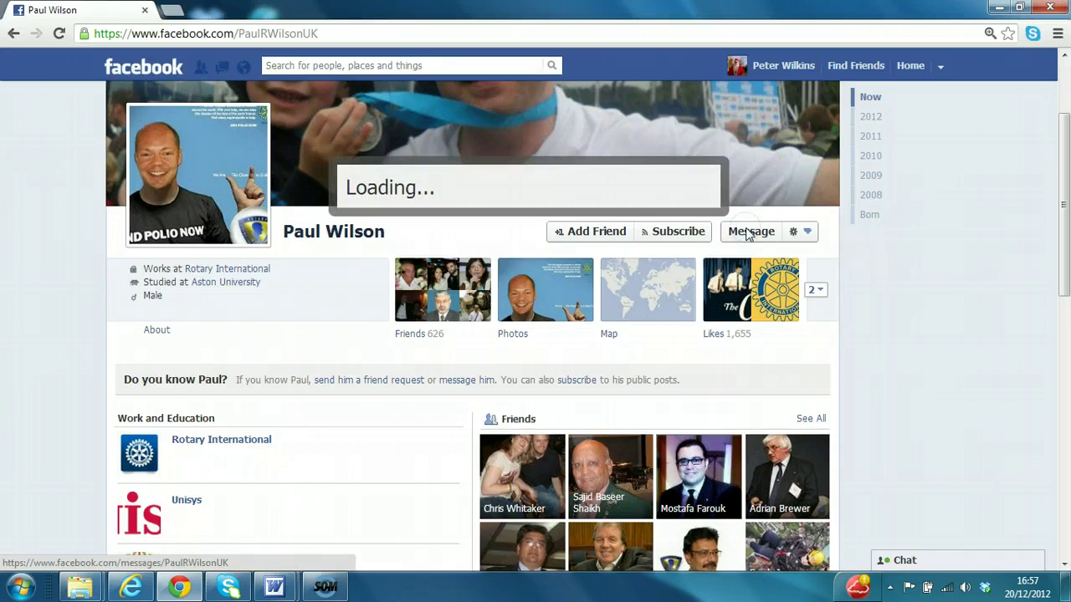
pyautogui.click(533, 233)
pyautogui.write('H')
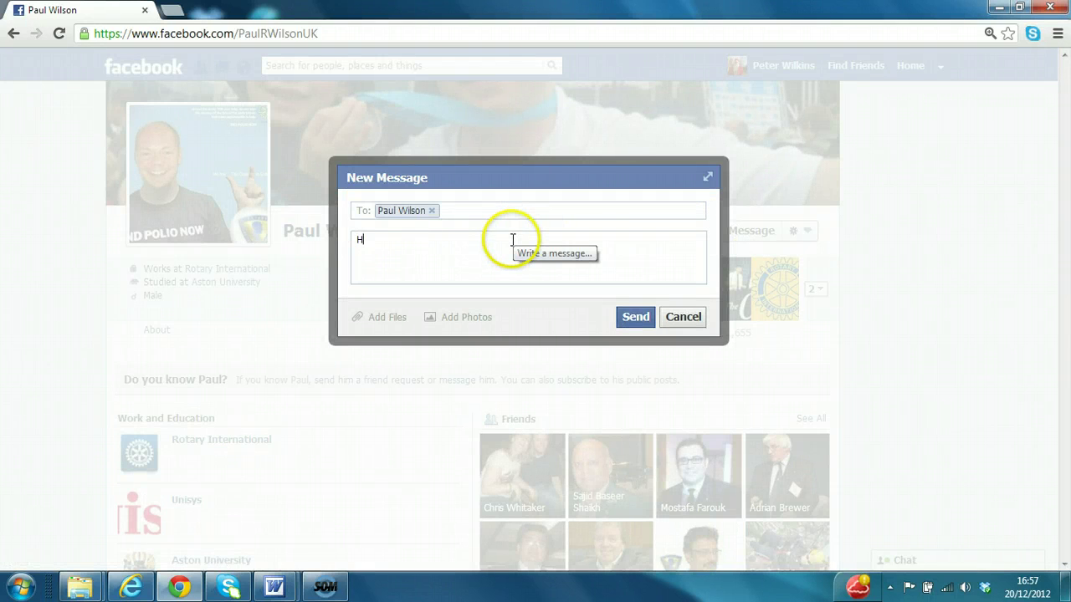
pyautogui.write('i Paul please may I add you as ')
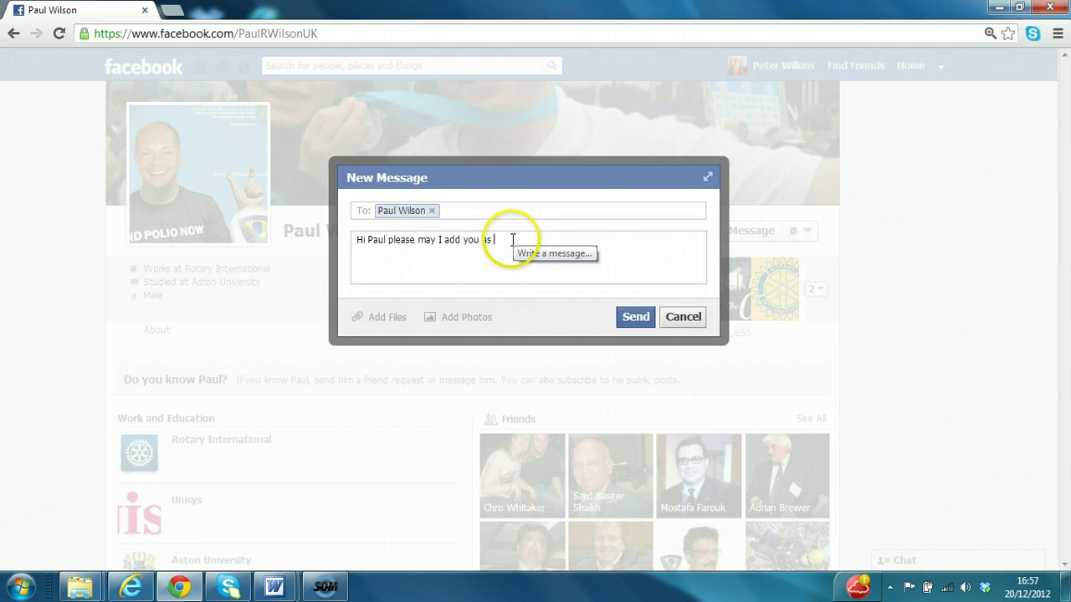
pyautogui.write('a friend')
pyautogui.click(636, 319)
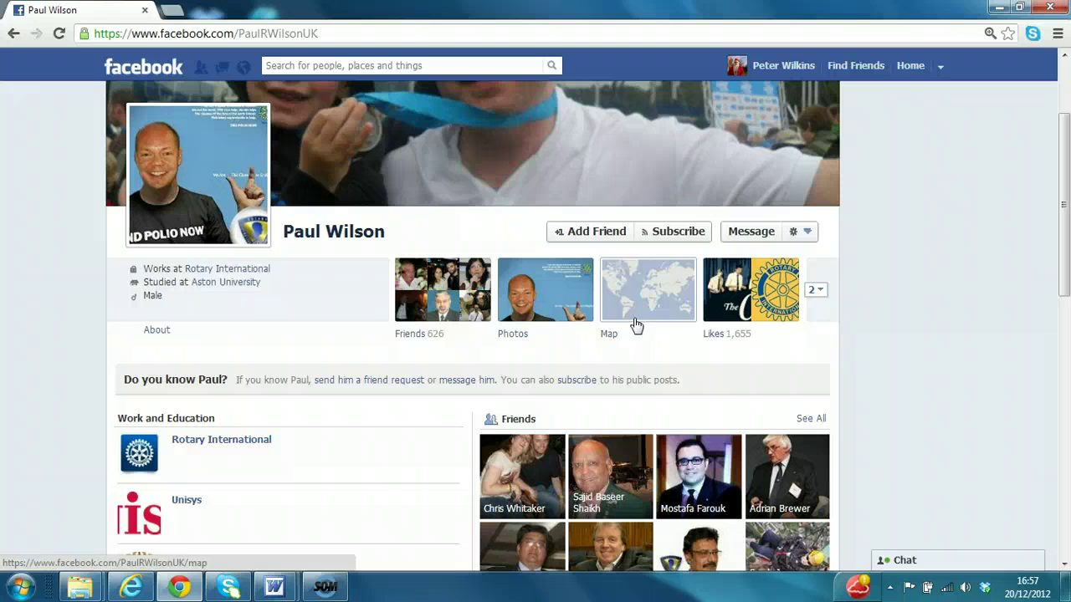
pyautogui.click(607, 237)
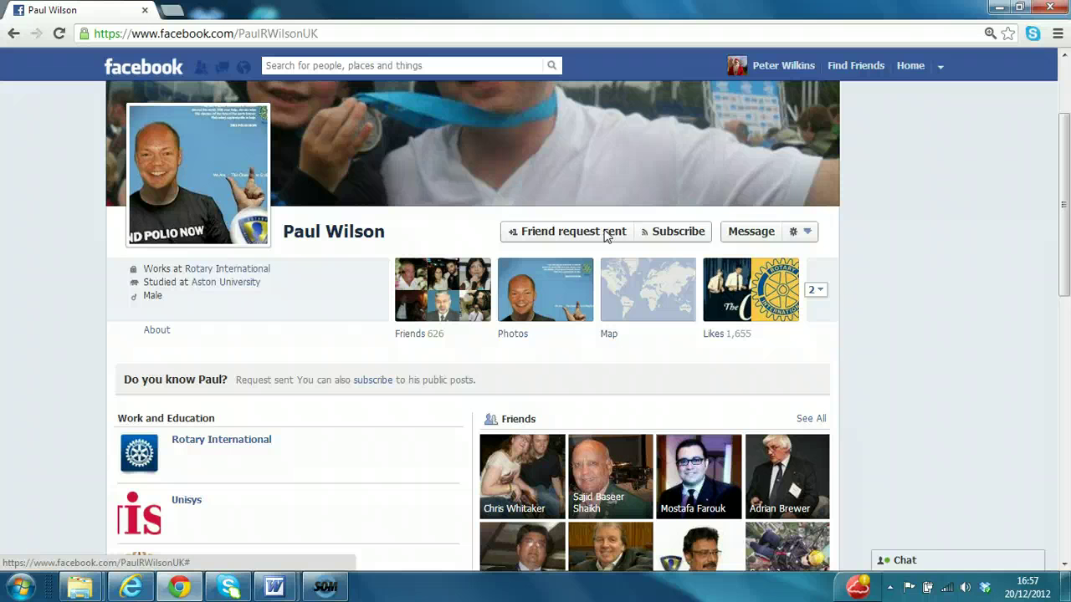
# Log out, then sign in with the other saved e-mail address and its password.
pyautogui.click(941, 74)
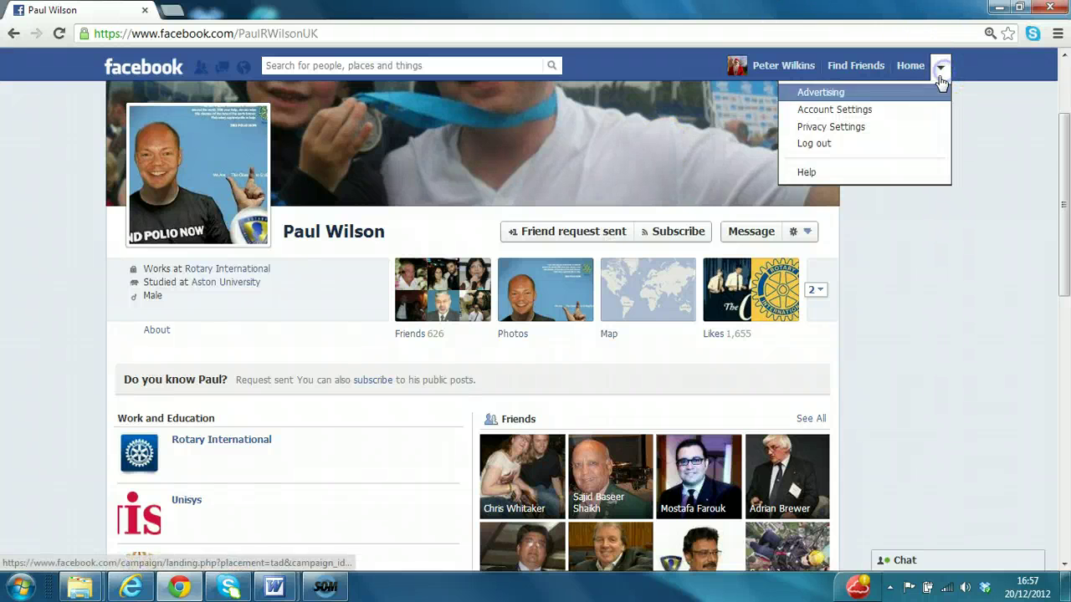
pyautogui.click(884, 145)
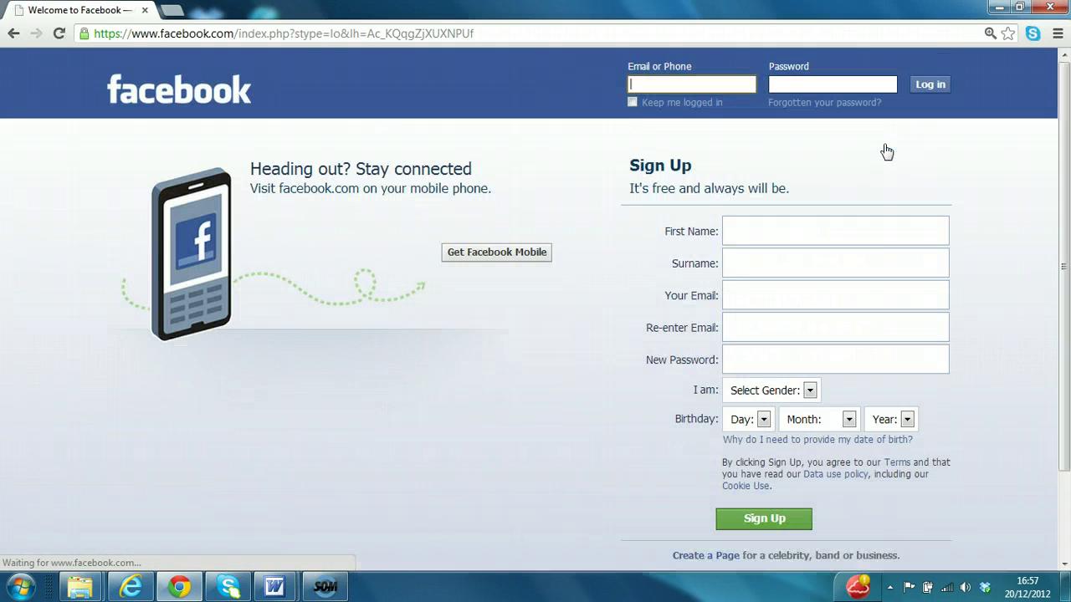
pyautogui.click(699, 85)
pyautogui.write('p')
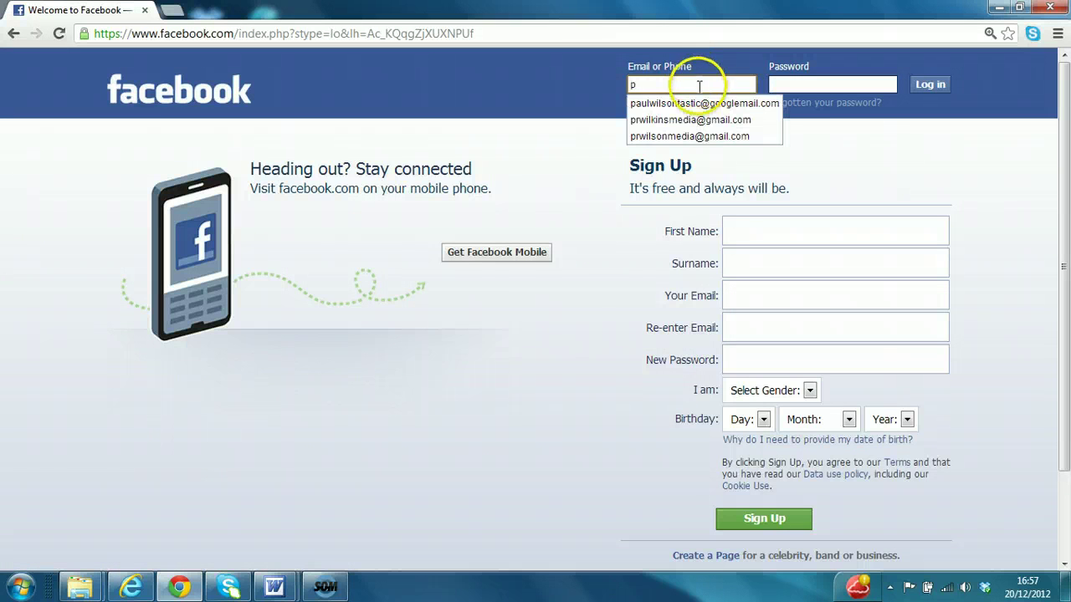
pyautogui.click(703, 102)
pyautogui.click(790, 84)
pyautogui.write('•••')
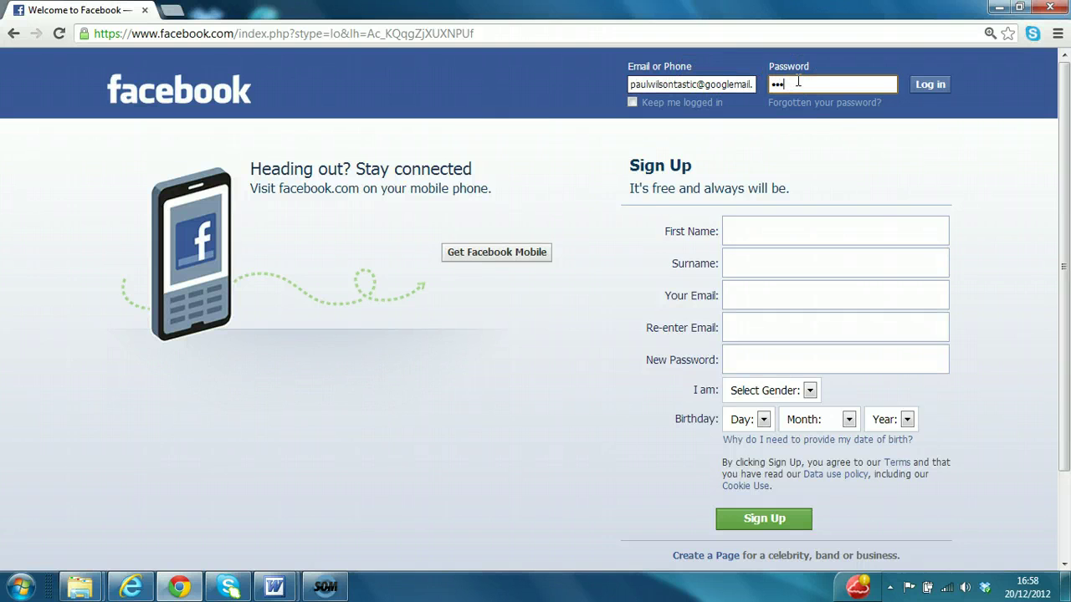
pyautogui.write('•••••••')
pyautogui.click(913, 99)
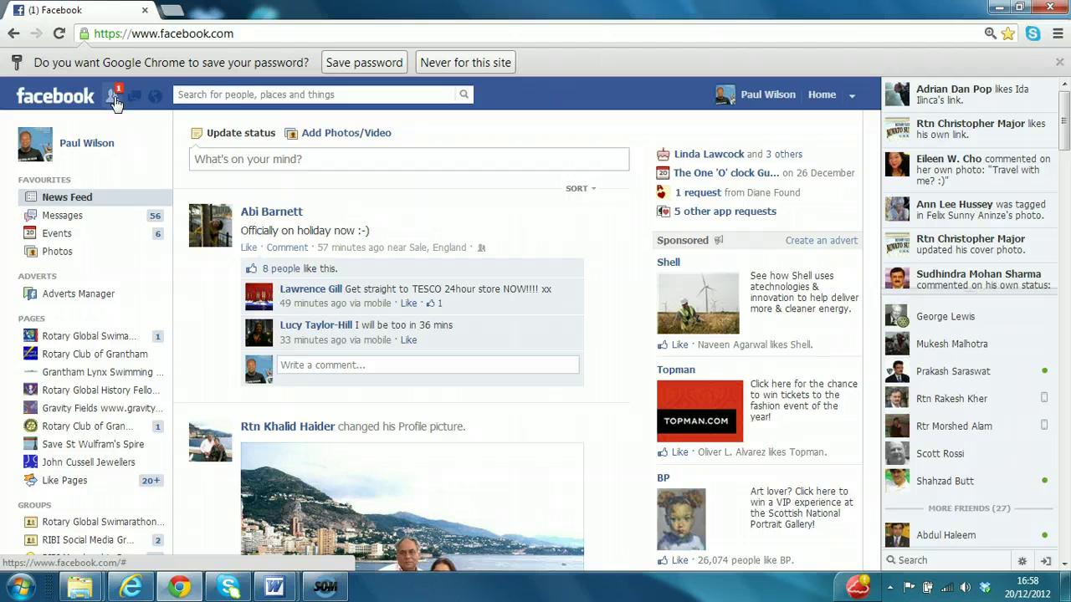
# Confirm the pending request in Friend Requests and dismiss the suggest-friends prompt.
pyautogui.click(115, 99)
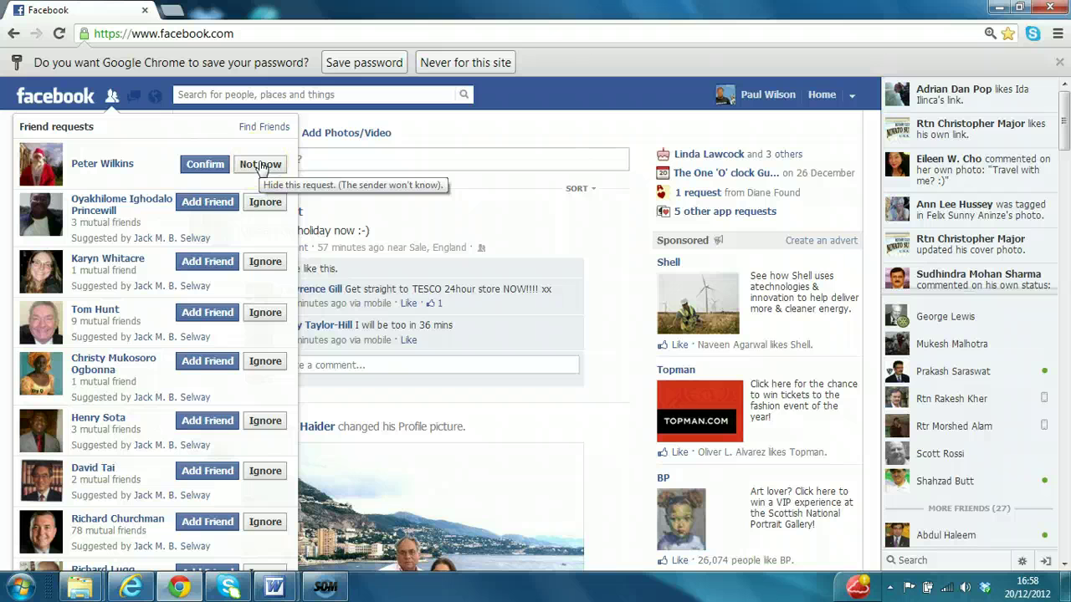
pyautogui.click(211, 165)
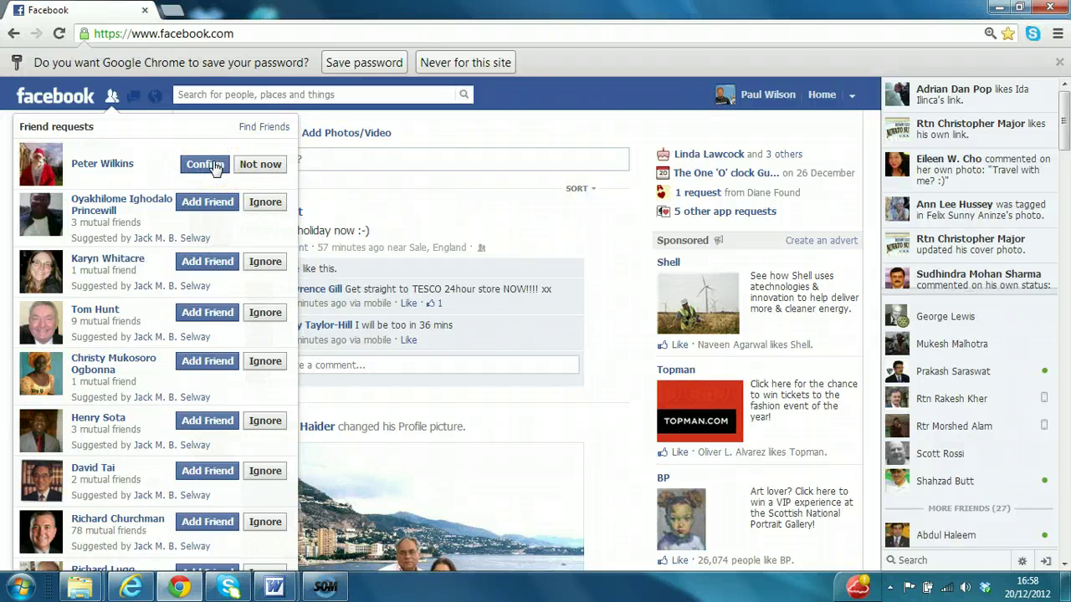
pyautogui.click(215, 166)
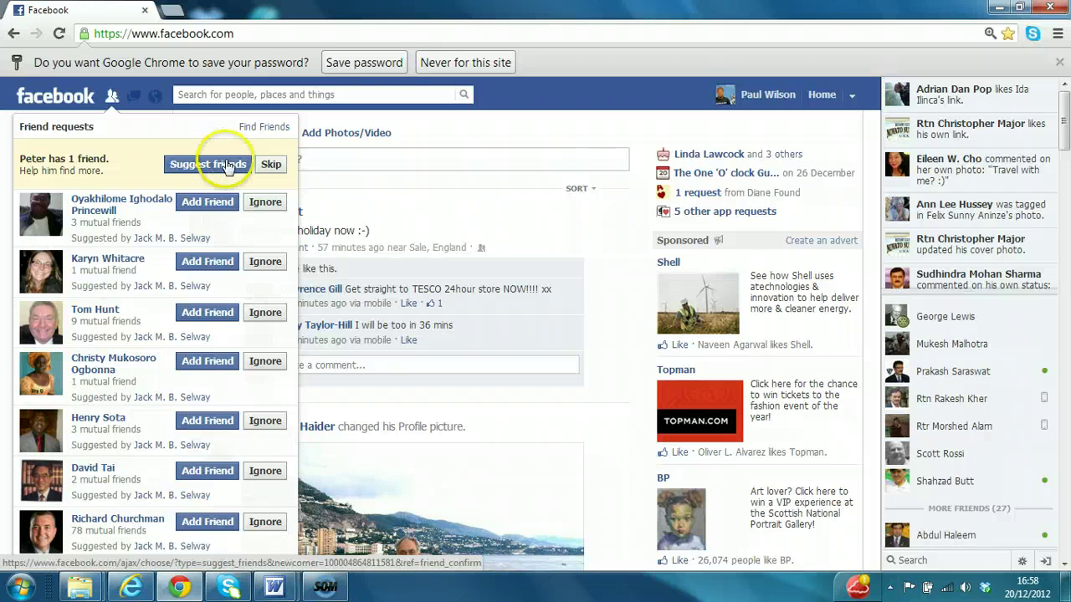
pyautogui.click(271, 164)
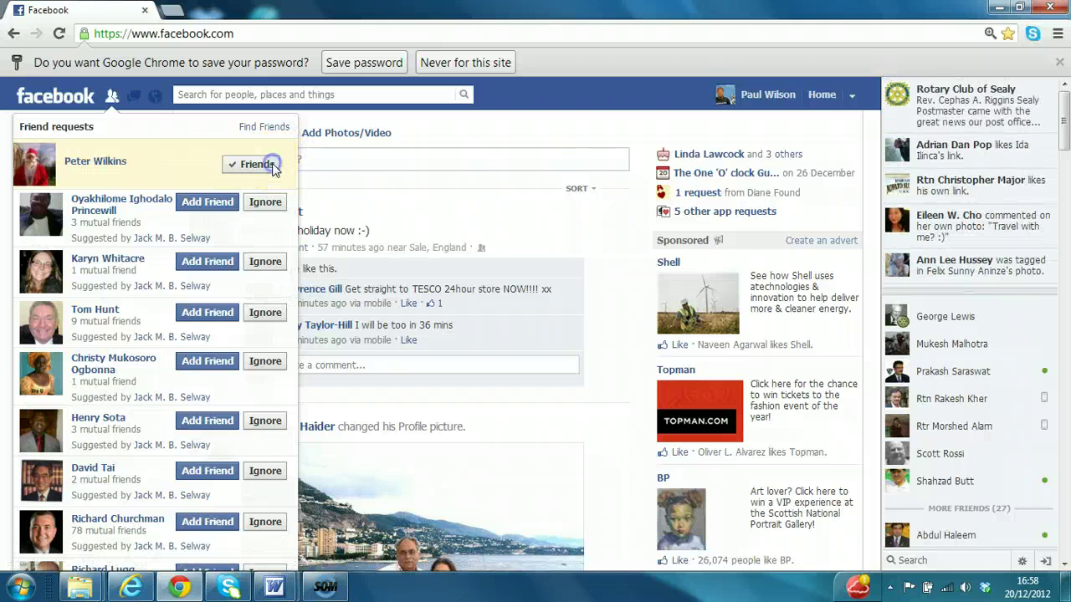
# Log out and attempt signing in with the first account's suggested e-mail and password.
pyautogui.click(852, 94)
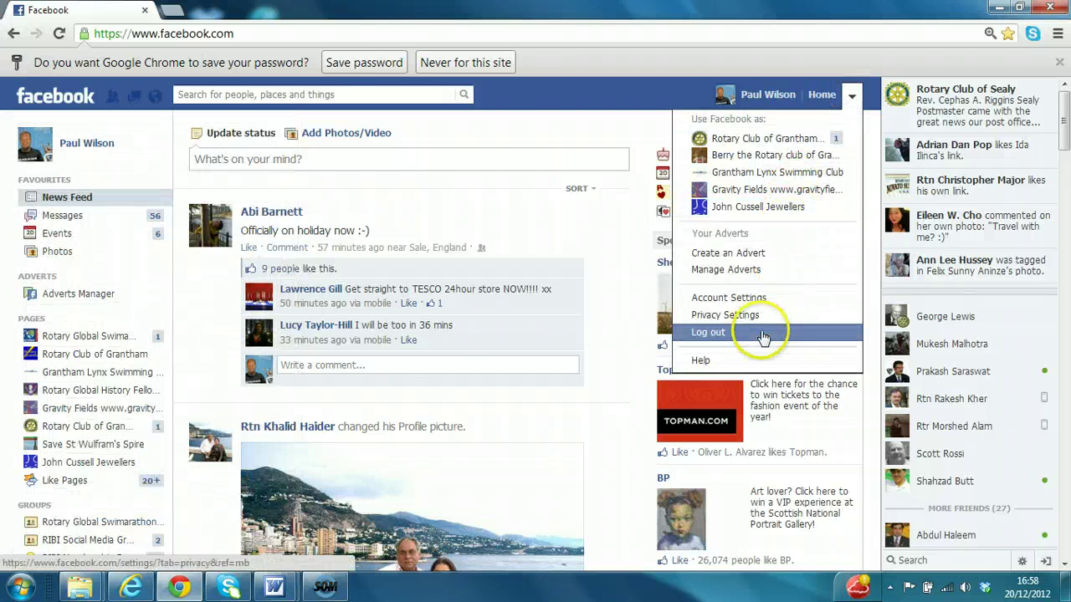
pyautogui.click(765, 332)
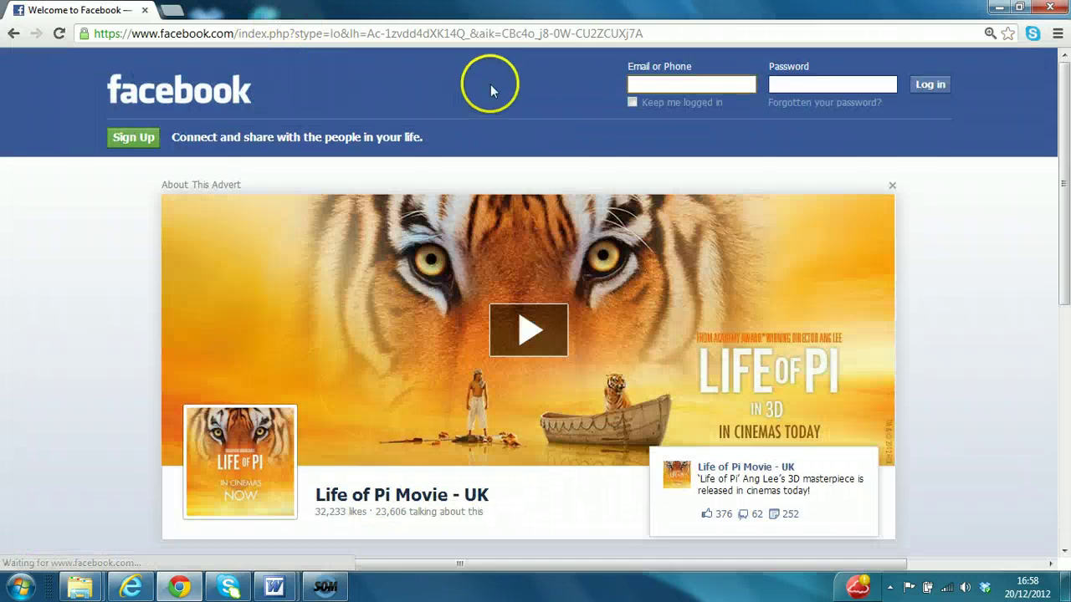
pyautogui.write('pa')
pyautogui.press('BackSpace')
pyautogui.write('r')
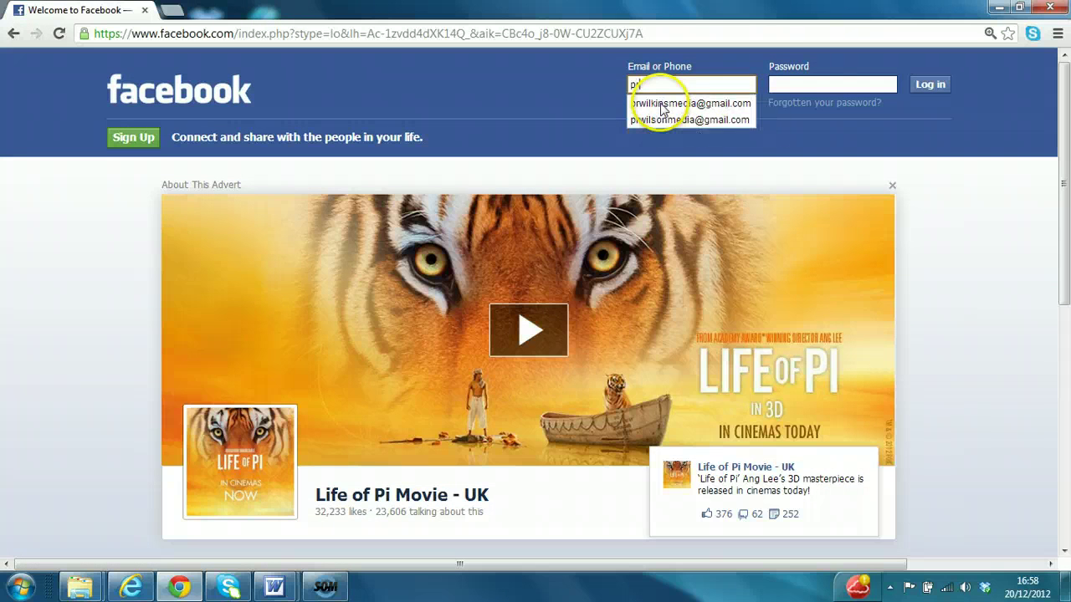
pyautogui.click(661, 104)
pyautogui.click(832, 84)
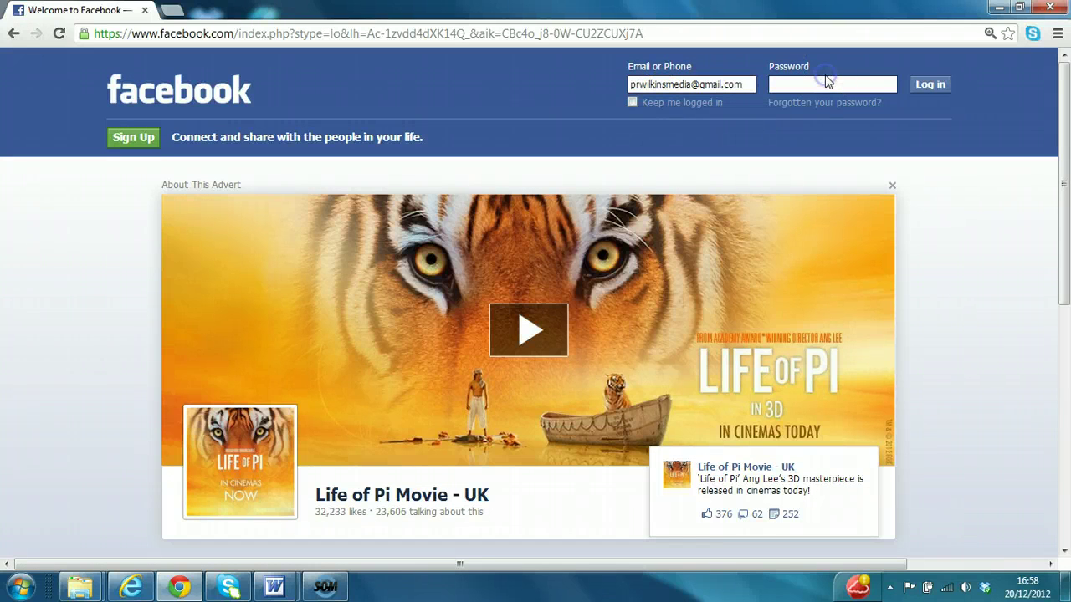
pyautogui.write('•••••••••')
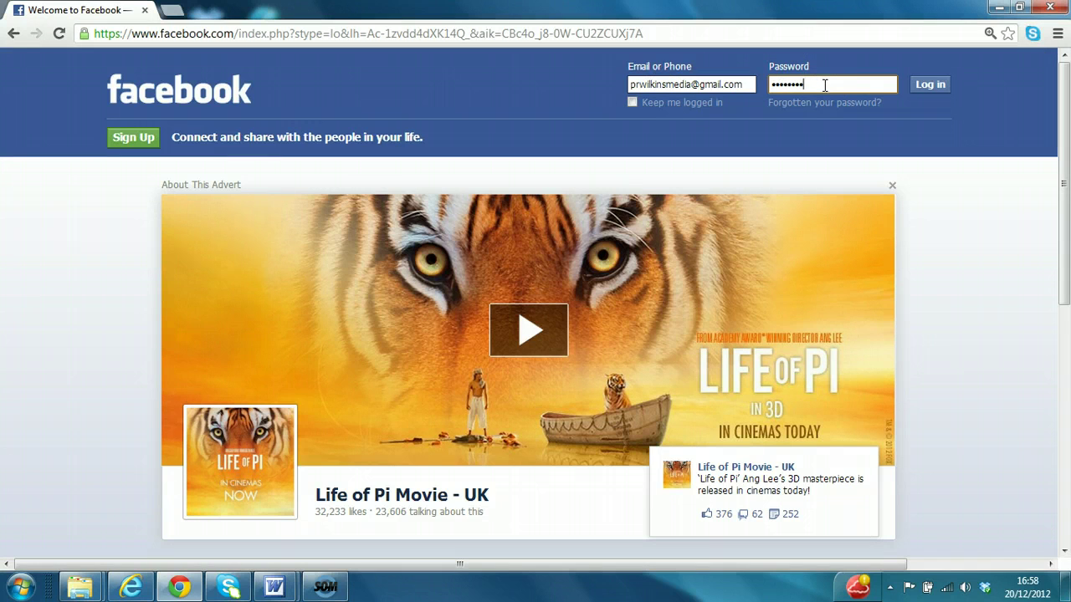
pyautogui.click(927, 82)
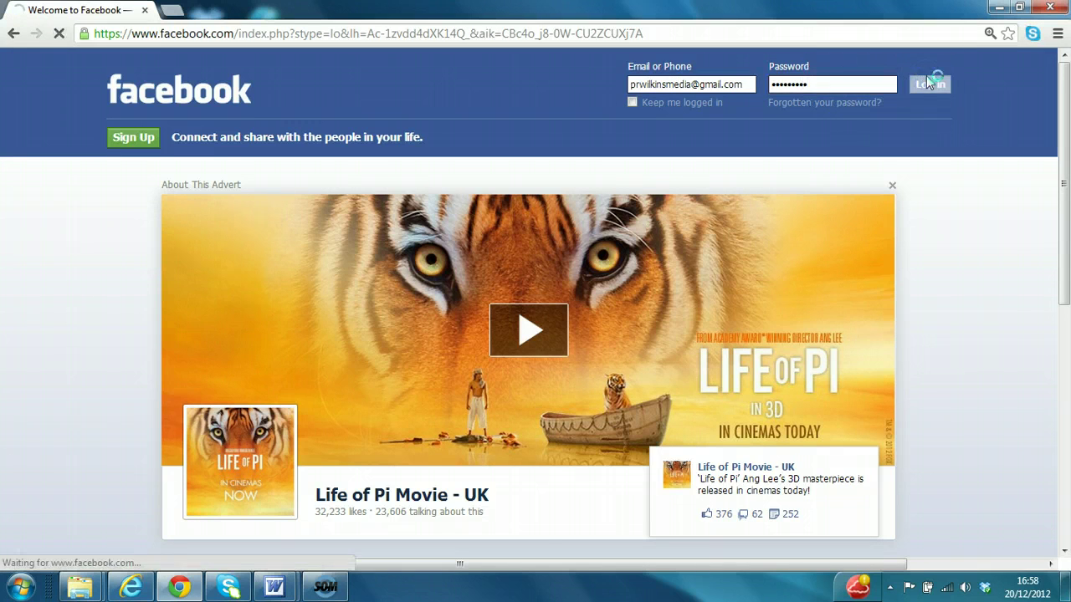
# Retype the account password on the re-enter password page.
pyautogui.click(476, 479)
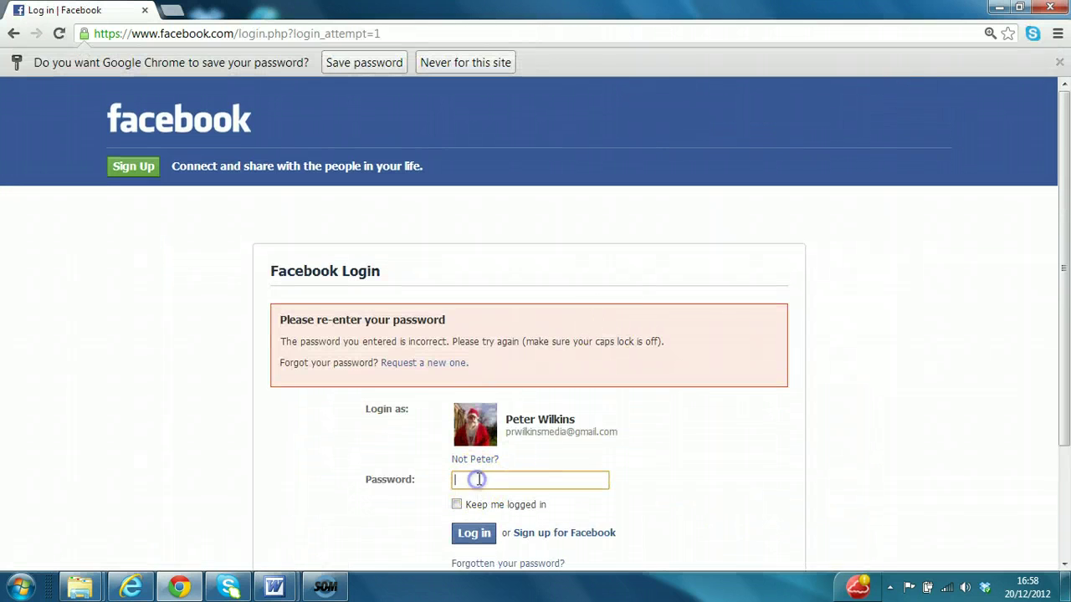
pyautogui.write('•••••••••')
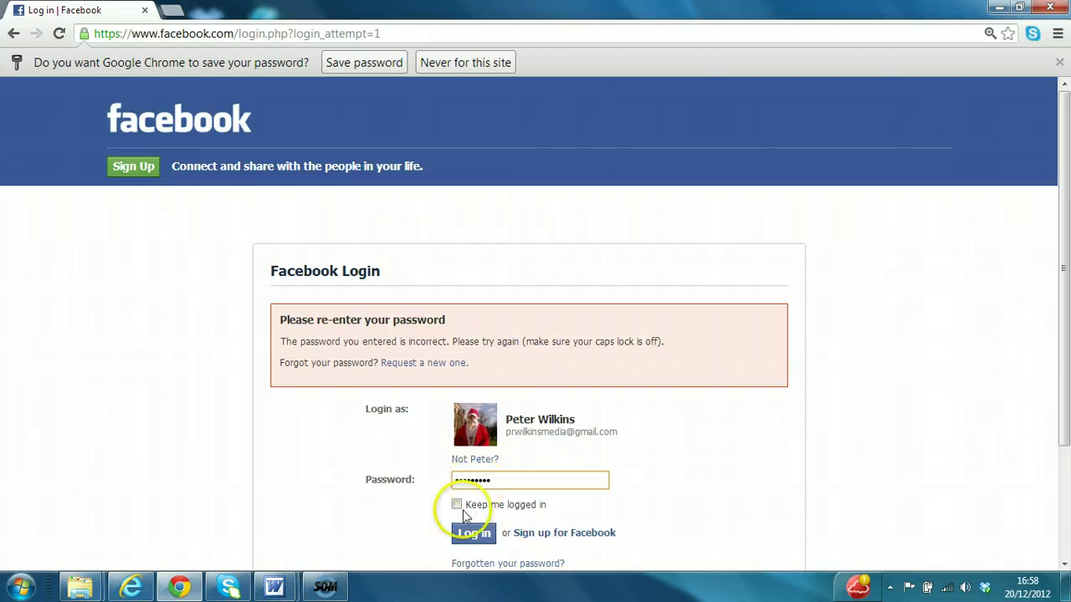
pyautogui.click(466, 533)
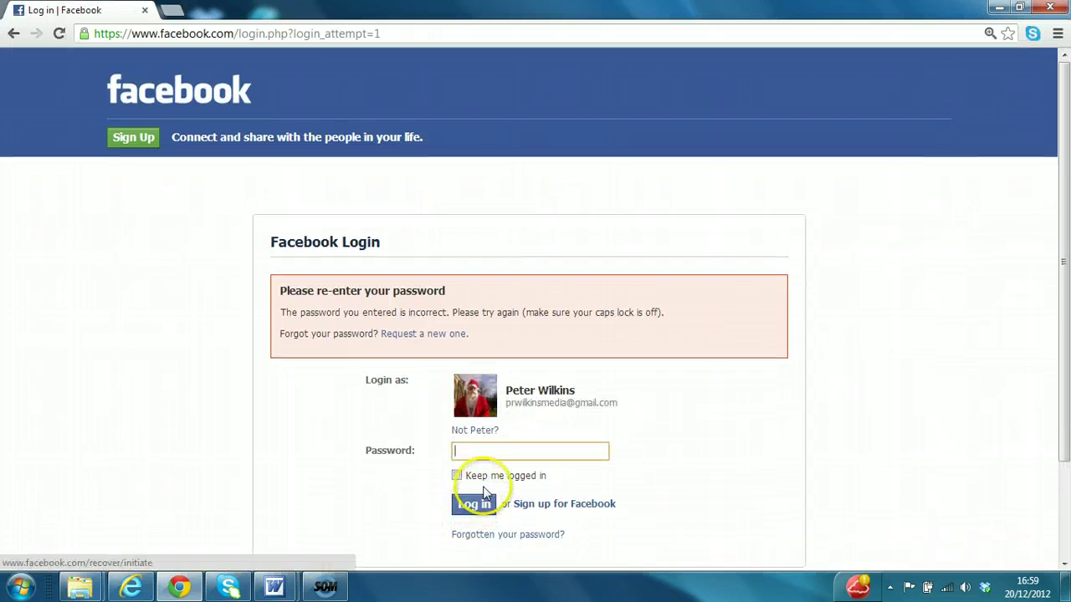
pyautogui.write('•••••••••')
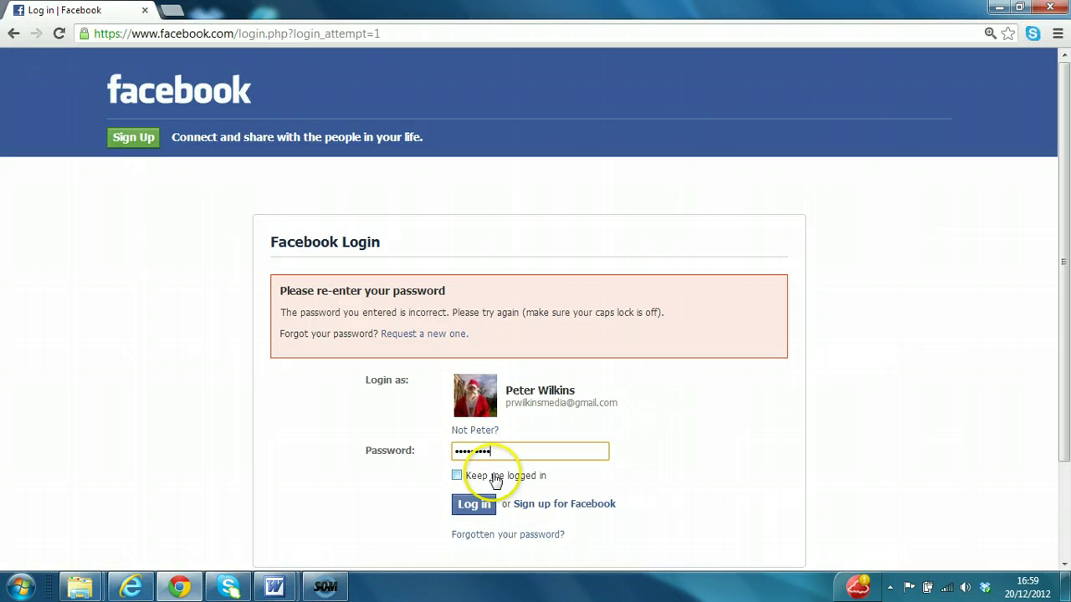
# Complete the sign-in and read the friend-request-accepted notification, then close the panel.
pyautogui.click(478, 503)
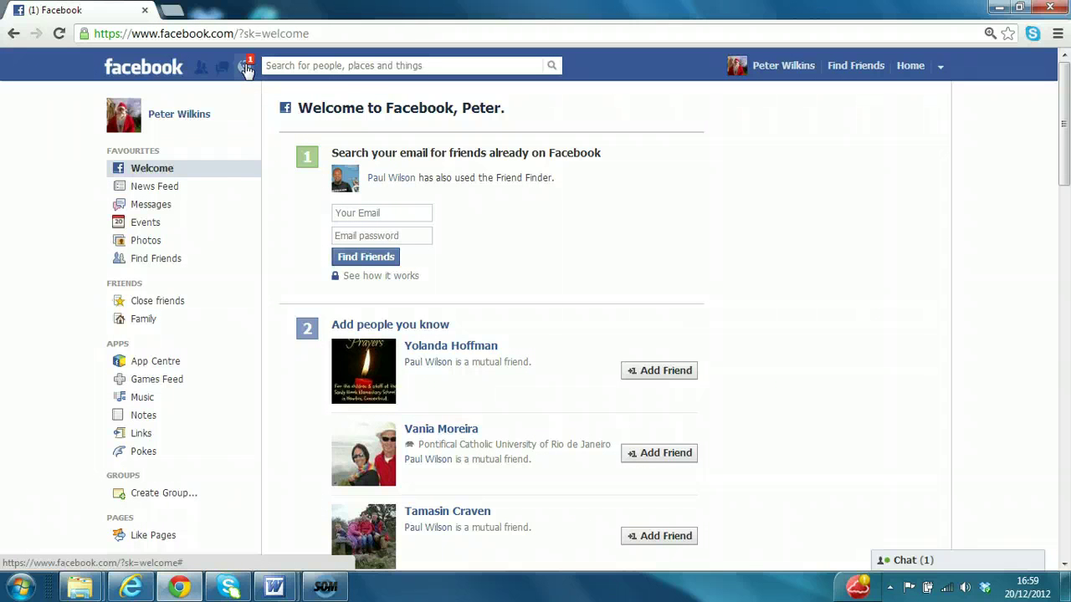
pyautogui.click(245, 67)
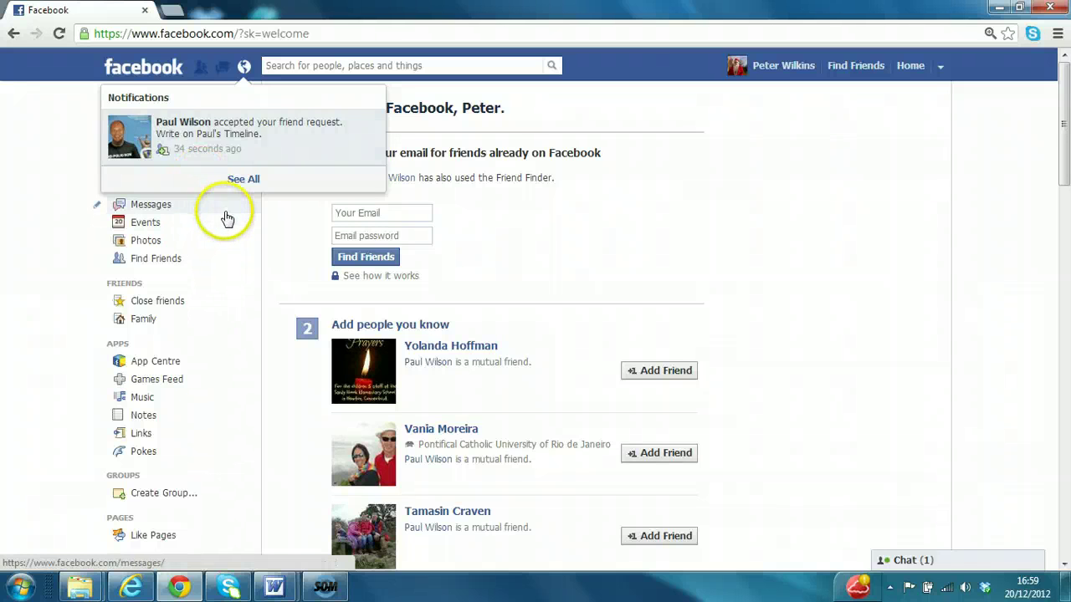
pyautogui.click(8, 158)
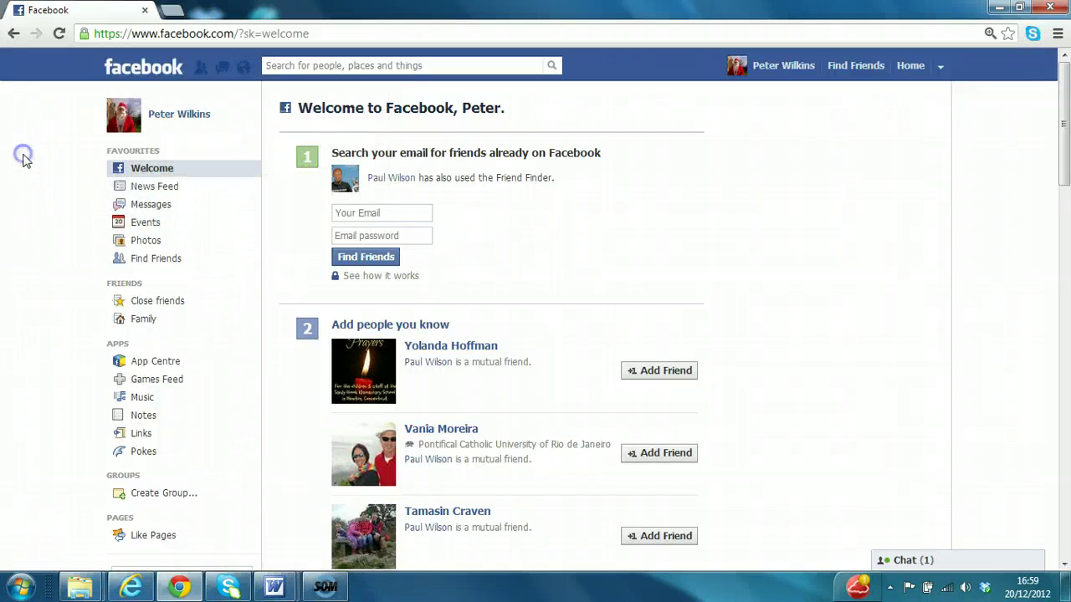
# Scroll through the News Feed and open the new friend's profile from the top post.
pyautogui.click(154, 193)
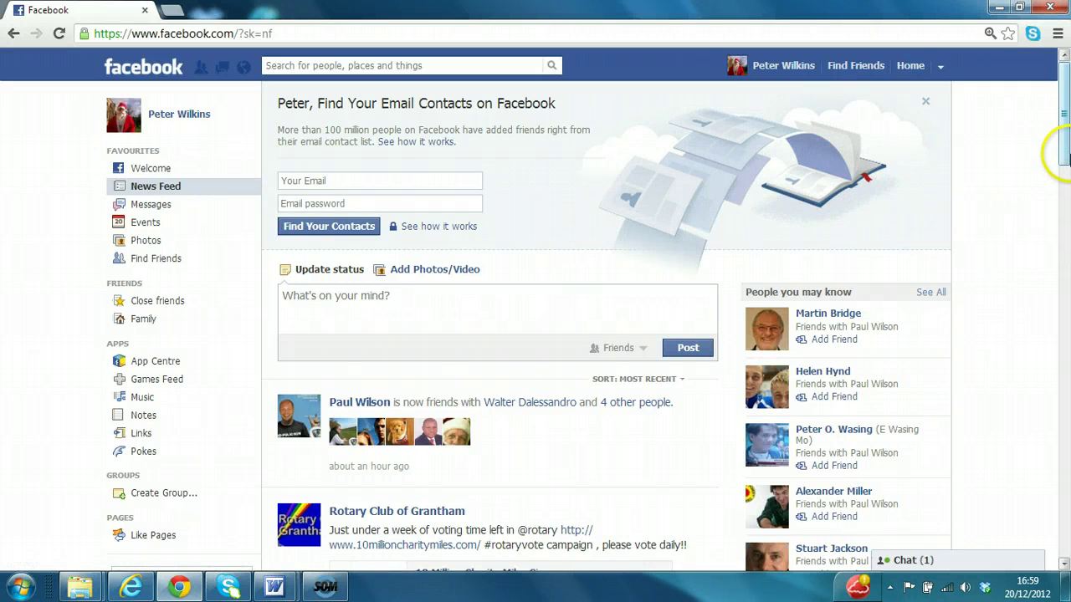
pyautogui.moveTo(1065, 146); pyautogui.dragTo(1066, 178)
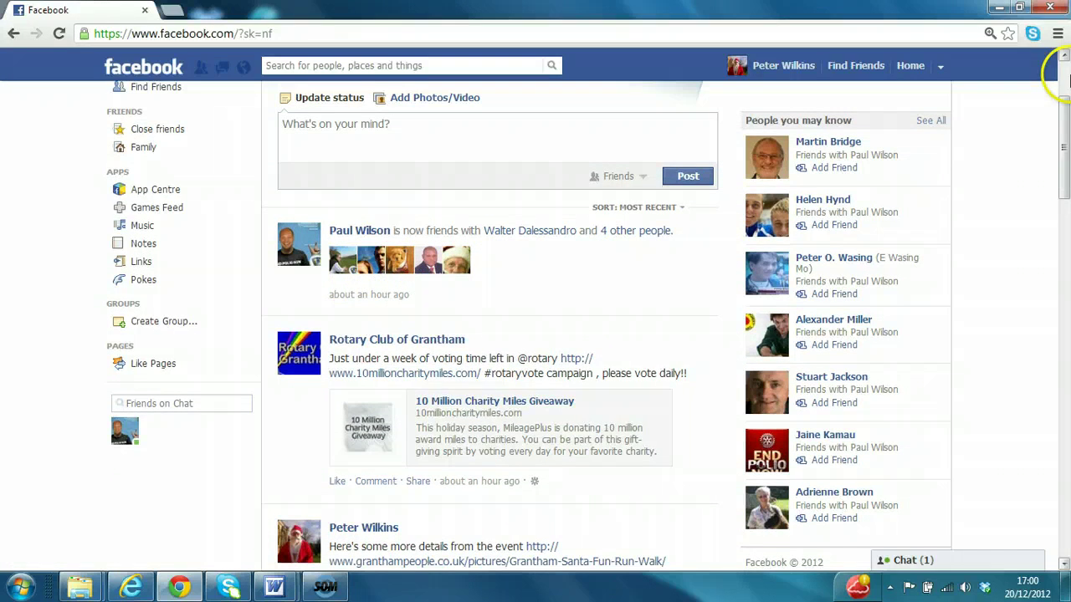
pyautogui.moveTo(1063, 108); pyautogui.dragTo(1035, 301)
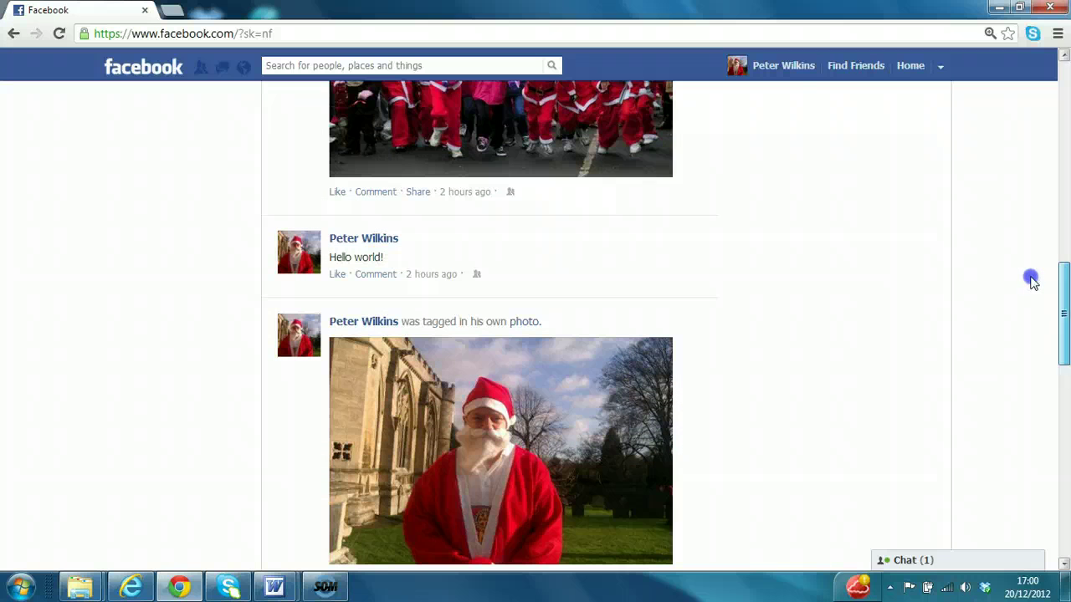
pyautogui.click(1065, 88)
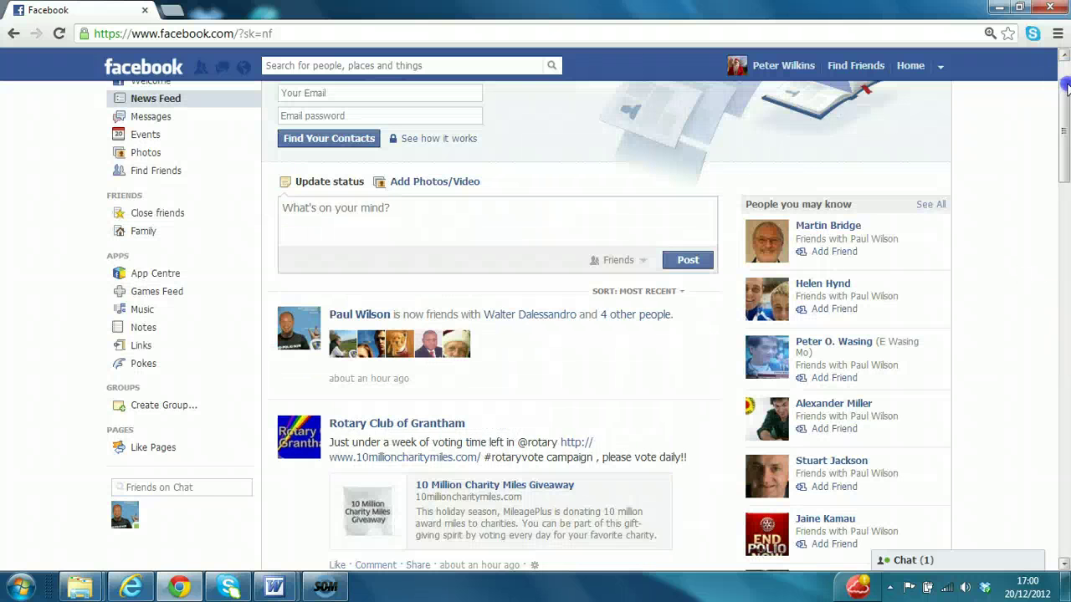
pyautogui.click(359, 317)
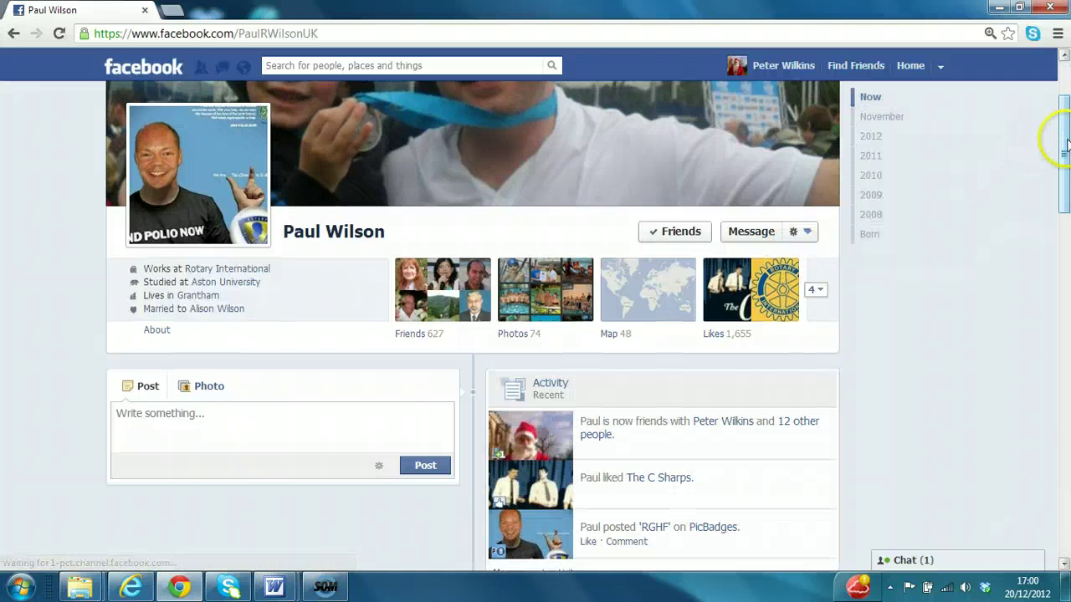
# Scroll through the friend's timeline, then go back to the News Feed.
pyautogui.moveTo(1061, 136); pyautogui.dragTo(1005, 192)
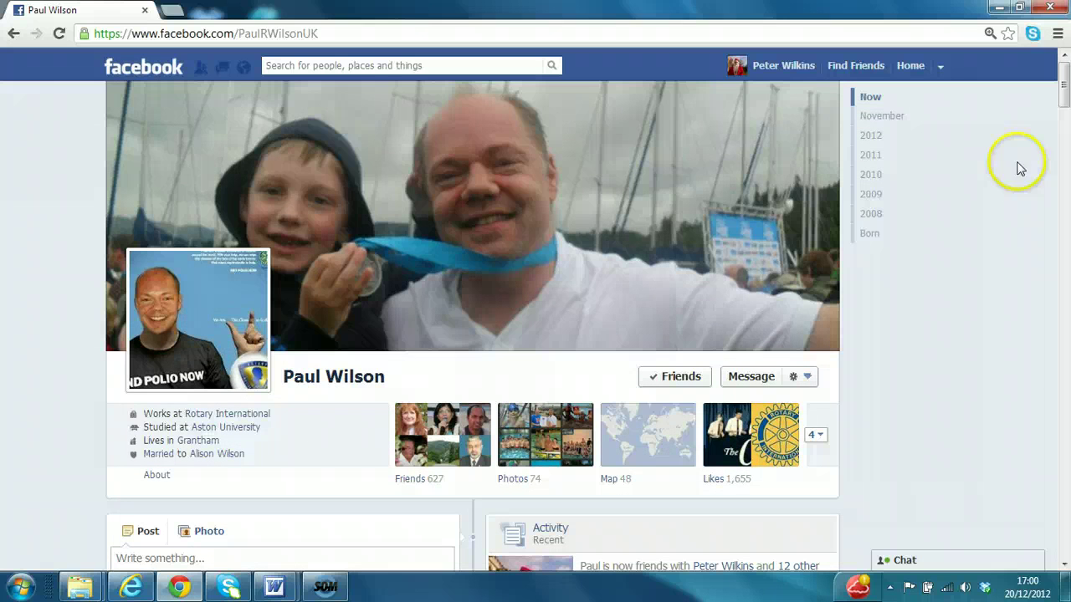
pyautogui.moveTo(1065, 89); pyautogui.dragTo(1061, 94)
pyautogui.click(16, 34)
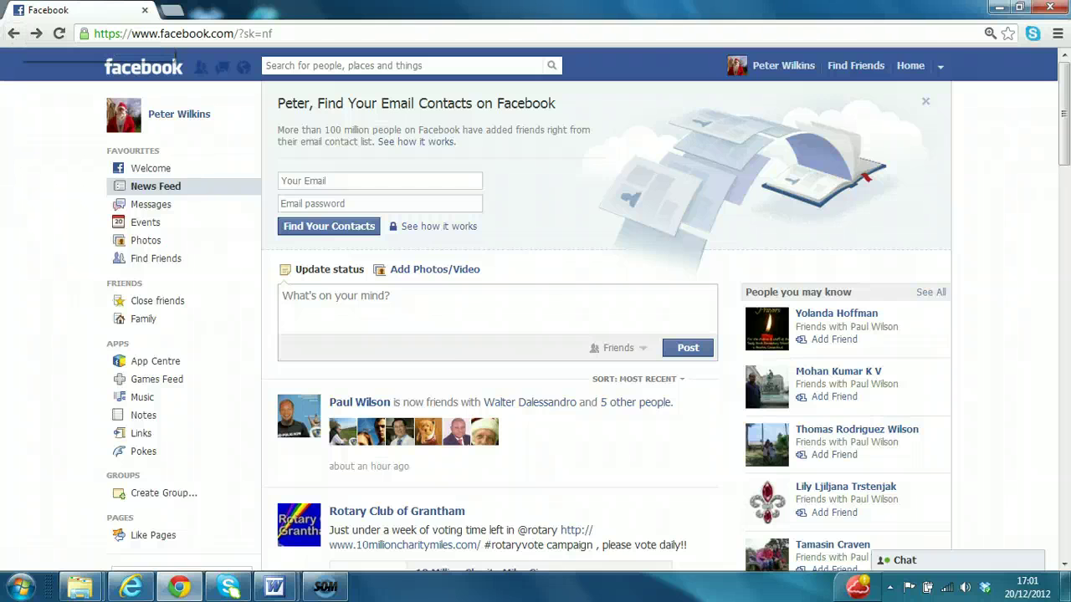
# Go to Account Settings from the account menu and open the Notifications settings page.
pyautogui.click(940, 69)
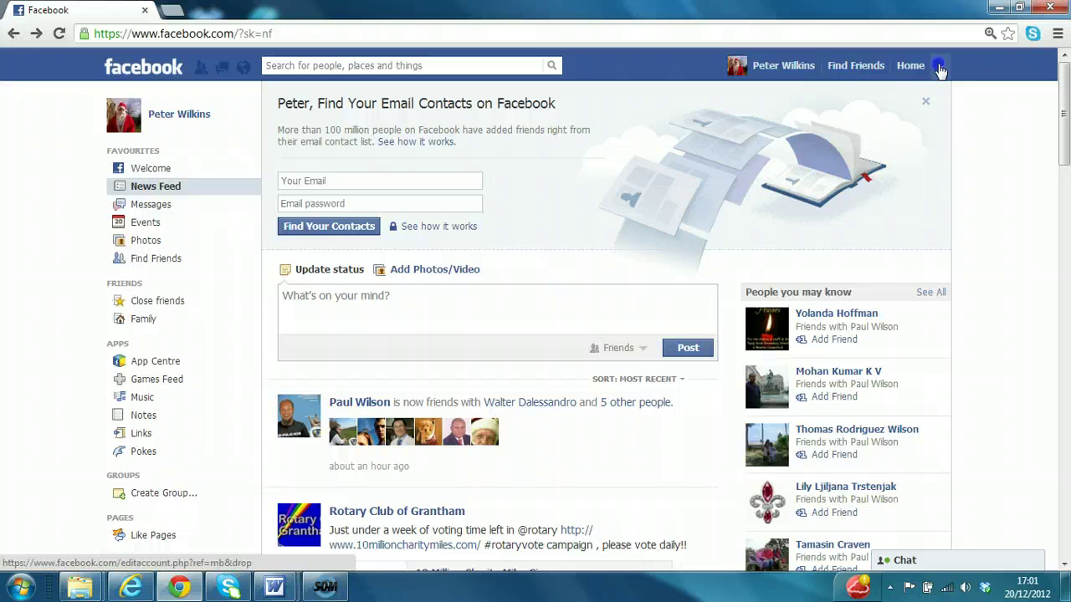
pyautogui.click(886, 112)
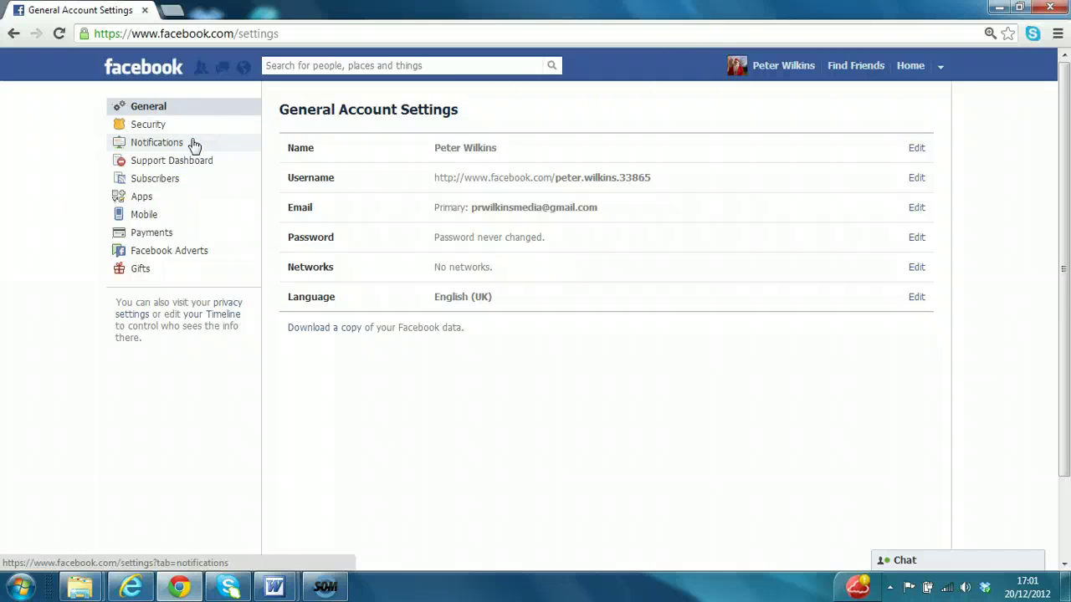
pyautogui.click(175, 141)
pyautogui.click(281, 152)
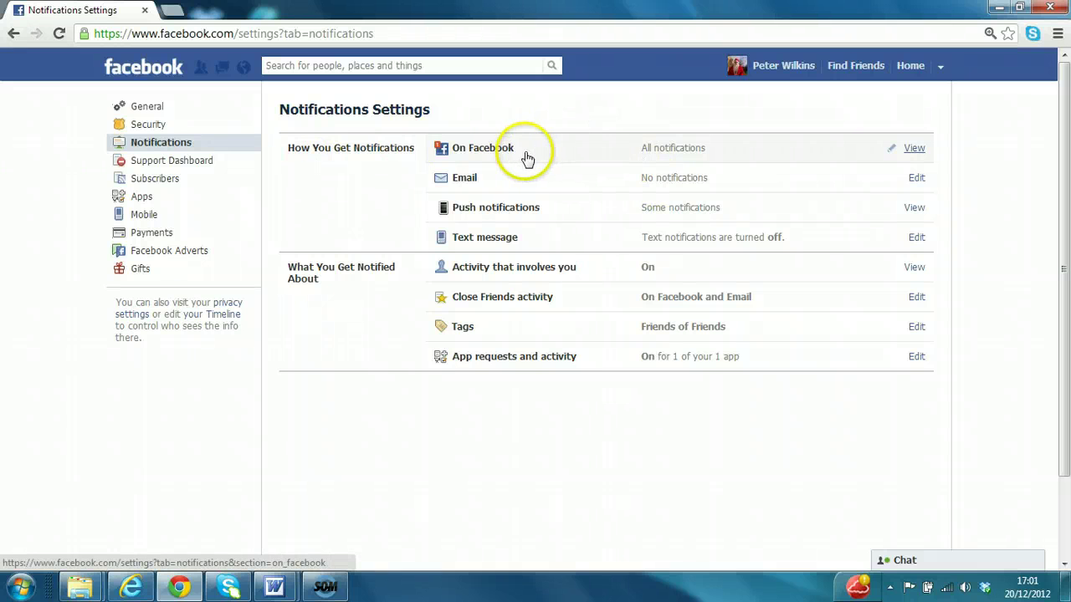
# Set Email notifications to 'Only notifications about your account, security and privacy'.
pyautogui.click(511, 207)
pyautogui.click(514, 181)
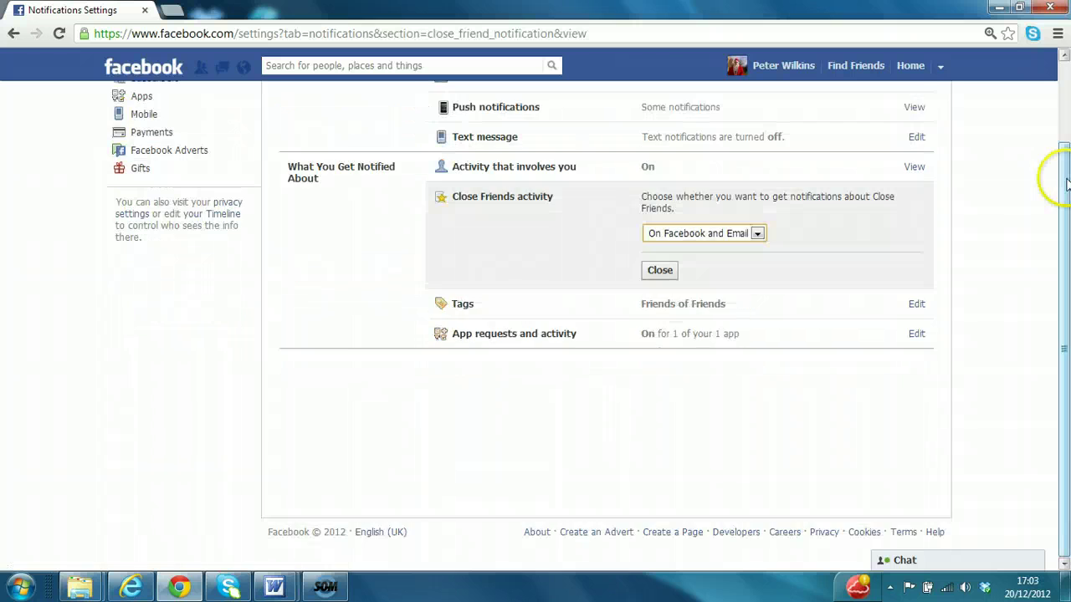
pyautogui.moveTo(1066, 179); pyautogui.dragTo(1063, 127)
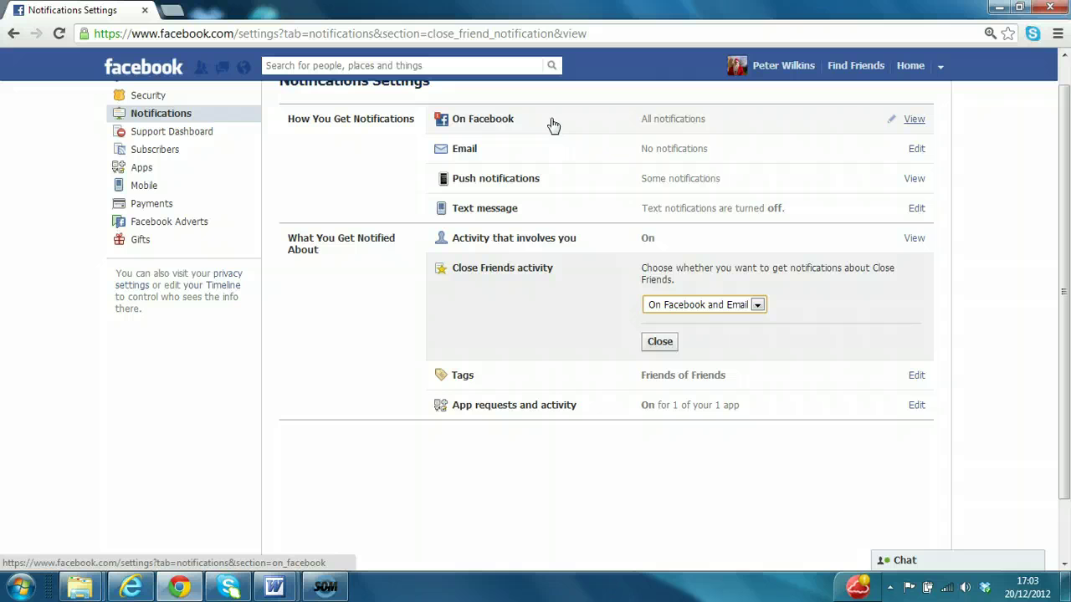
pyautogui.click(913, 120)
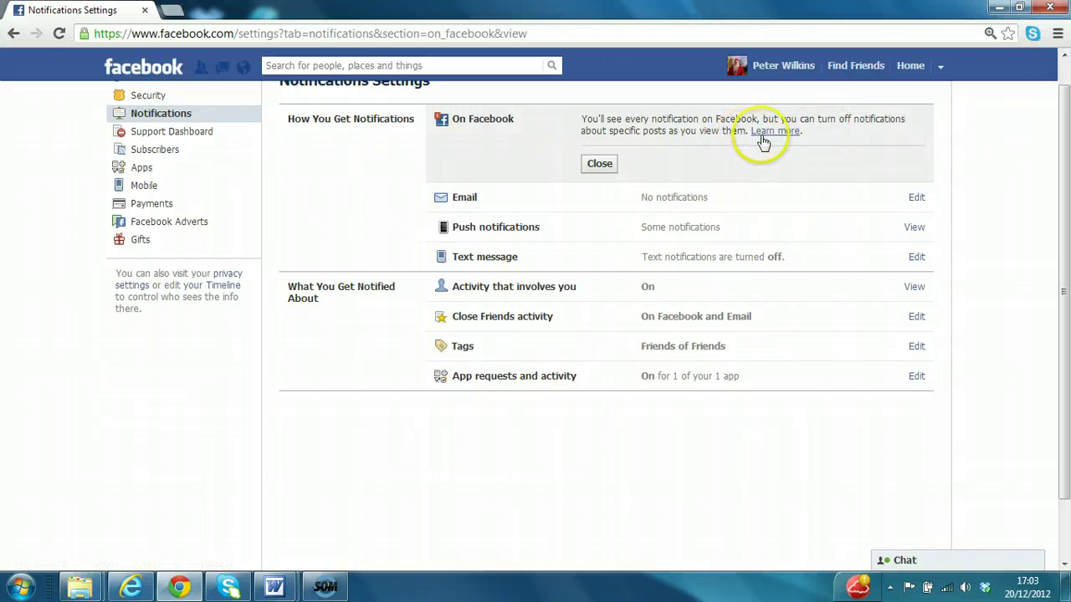
pyautogui.click(915, 199)
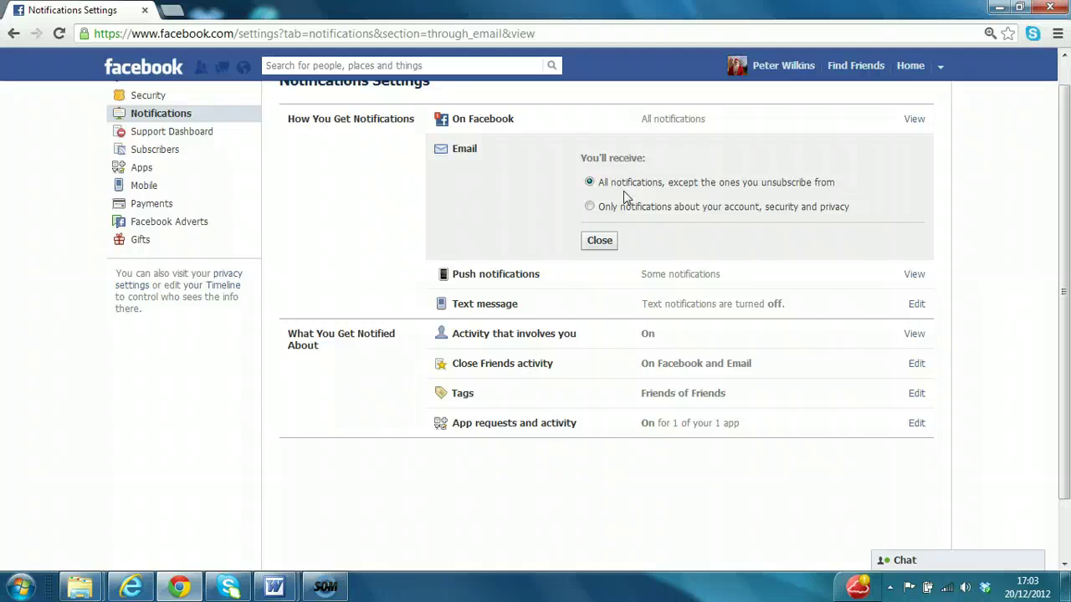
pyautogui.click(589, 206)
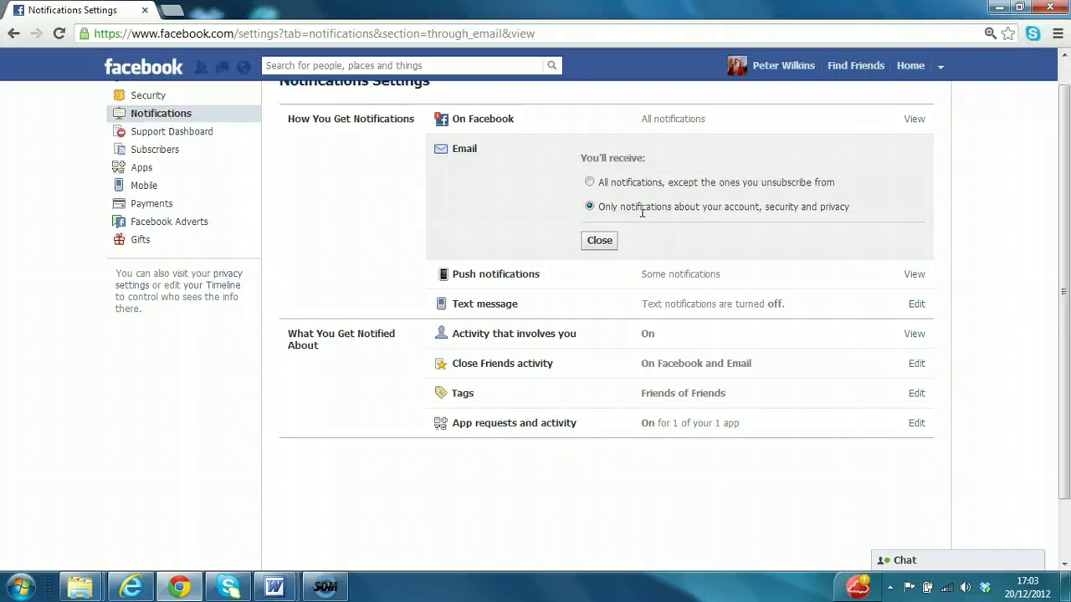
pyautogui.click(601, 242)
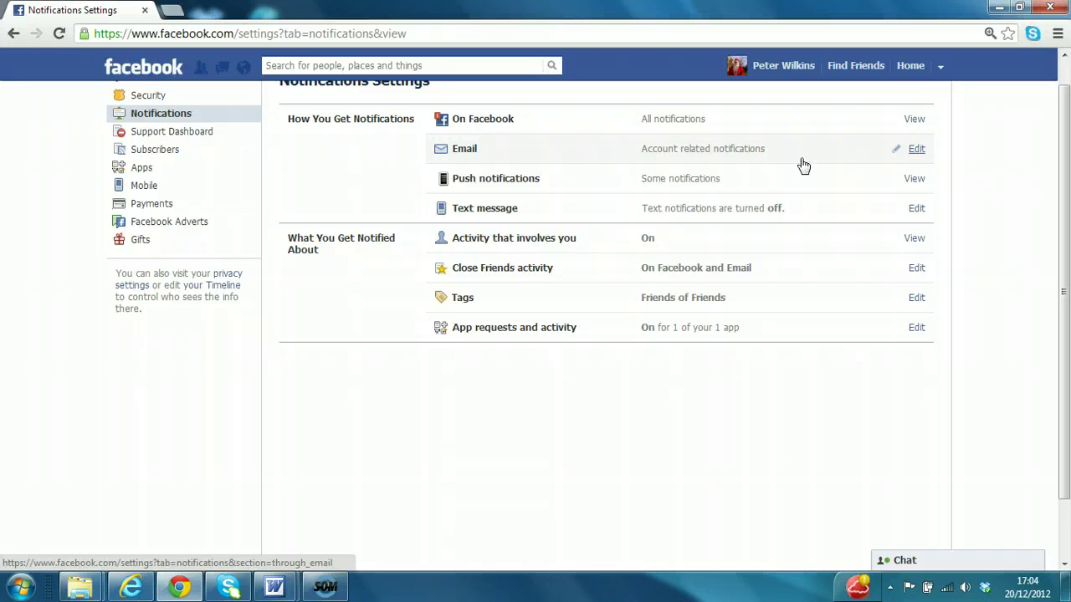
# Leave Close Friends activity notifications on 'On Facebook', then return Home to the News Feed.
pyautogui.click(918, 268)
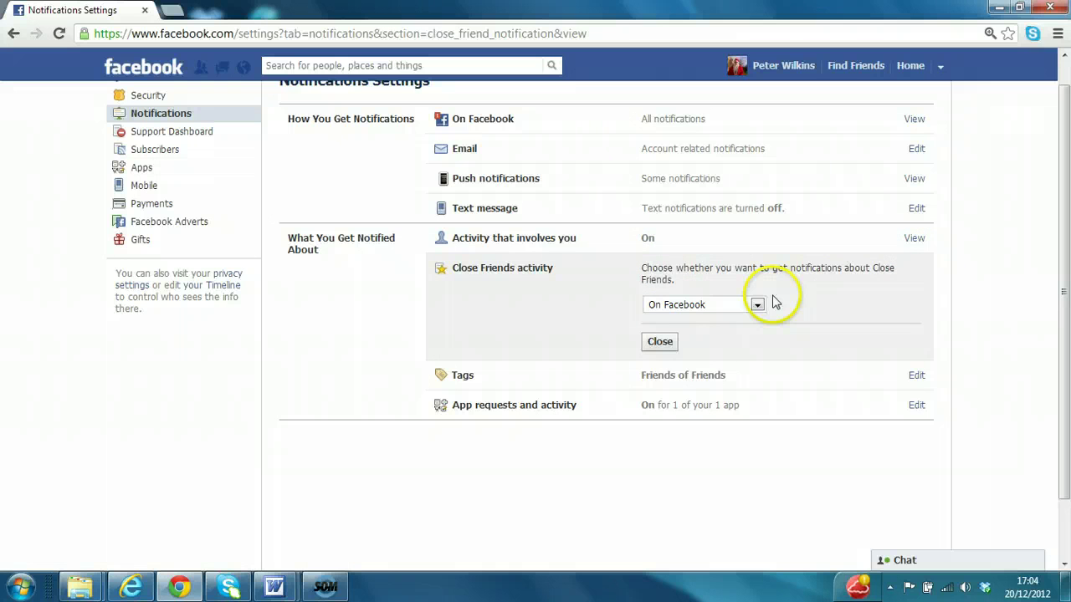
pyautogui.click(757, 306)
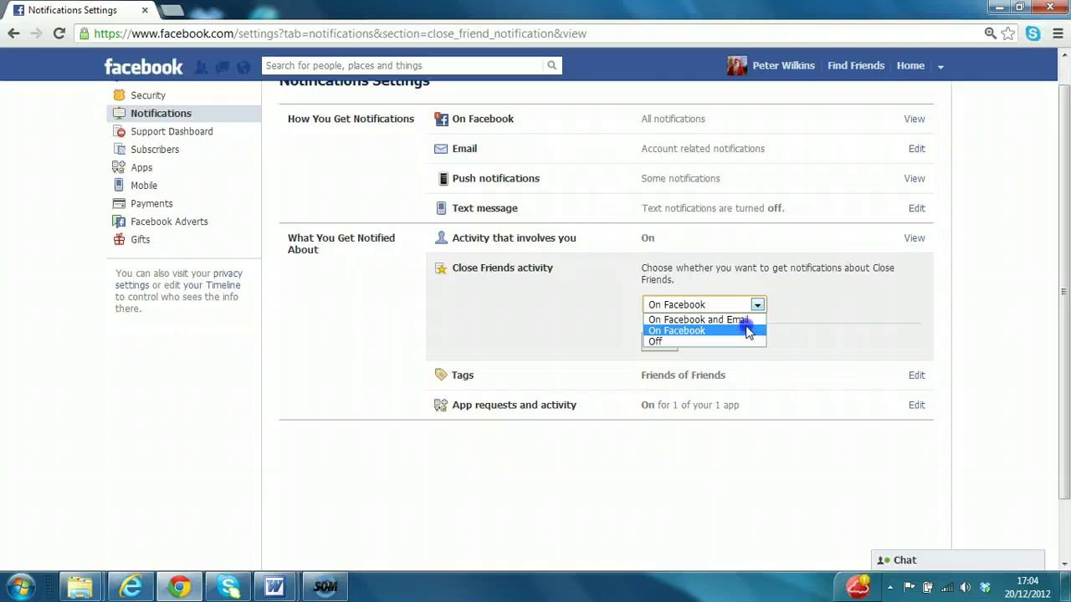
pyautogui.click(747, 333)
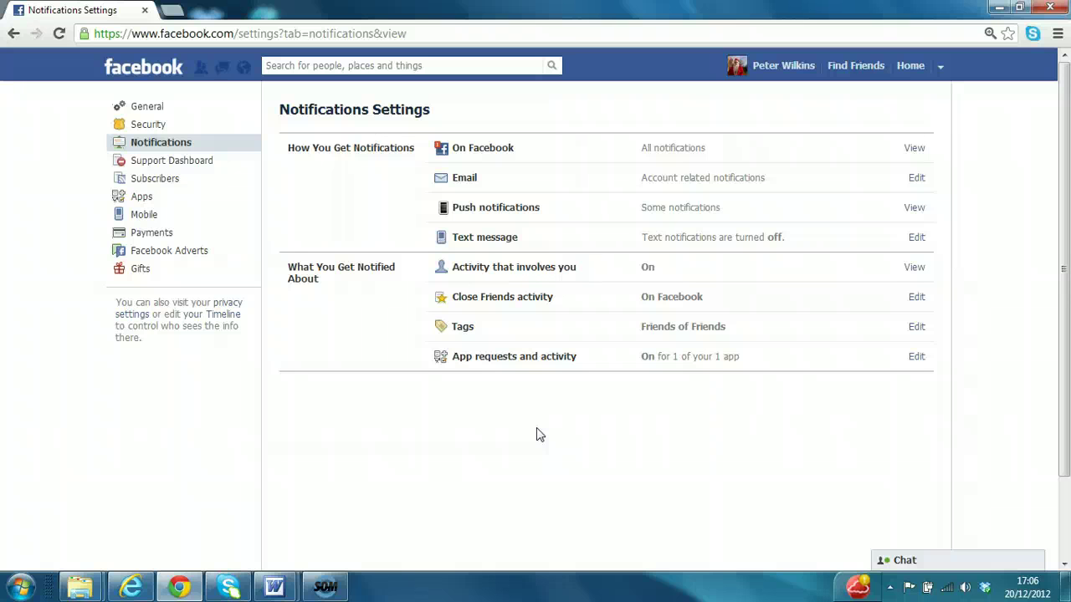
pyautogui.click(910, 67)
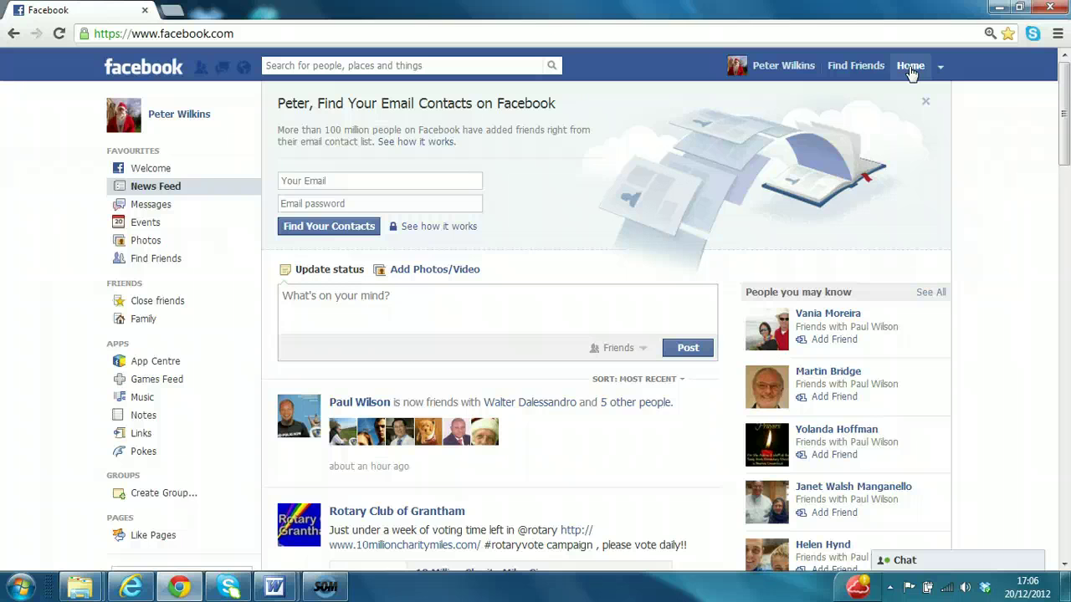
pyautogui.click(356, 404)
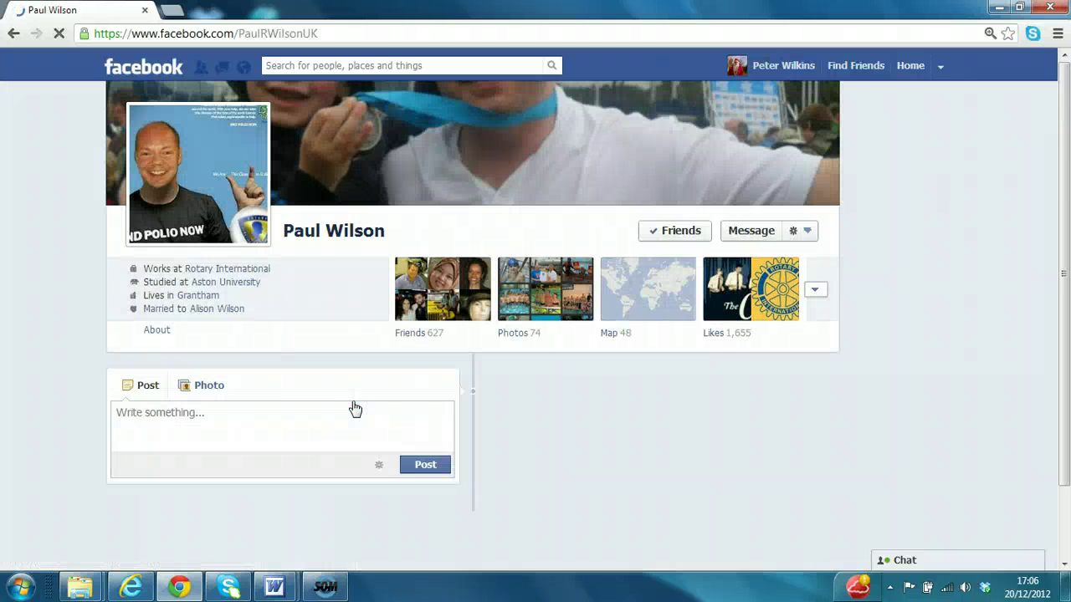
pyautogui.click(351, 419)
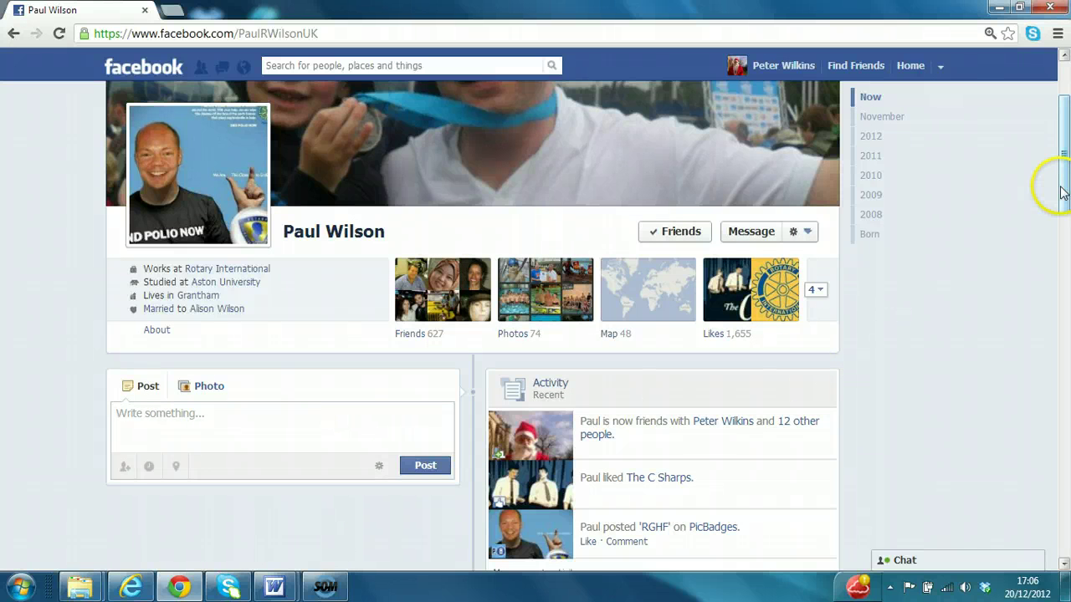
pyautogui.moveTo(1061, 184); pyautogui.dragTo(1053, 204)
pyautogui.write('He')
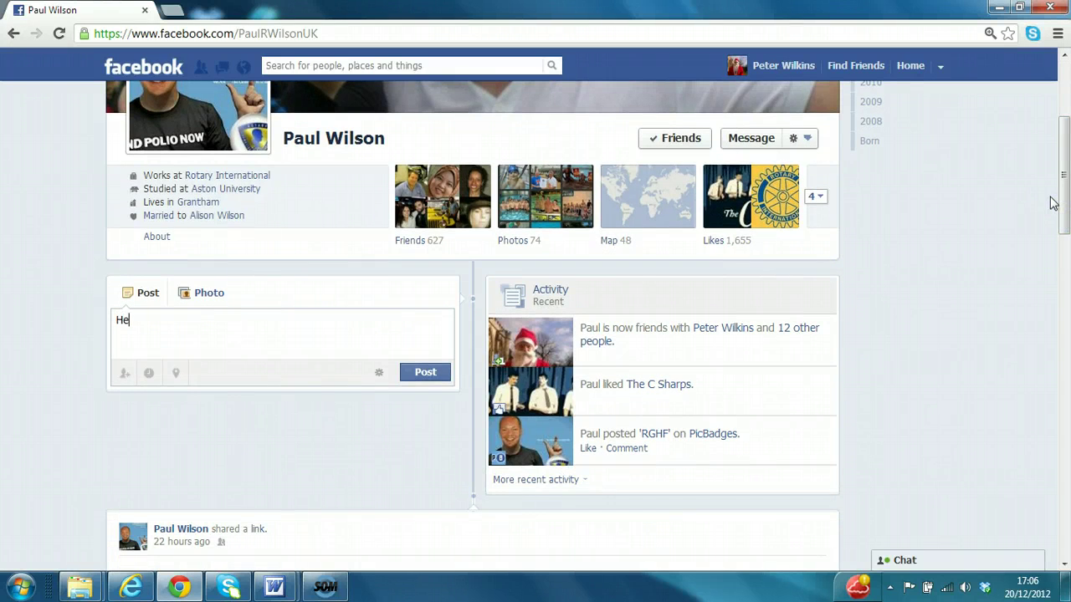
pyautogui.write('llo Paul thanks for connecting with me')
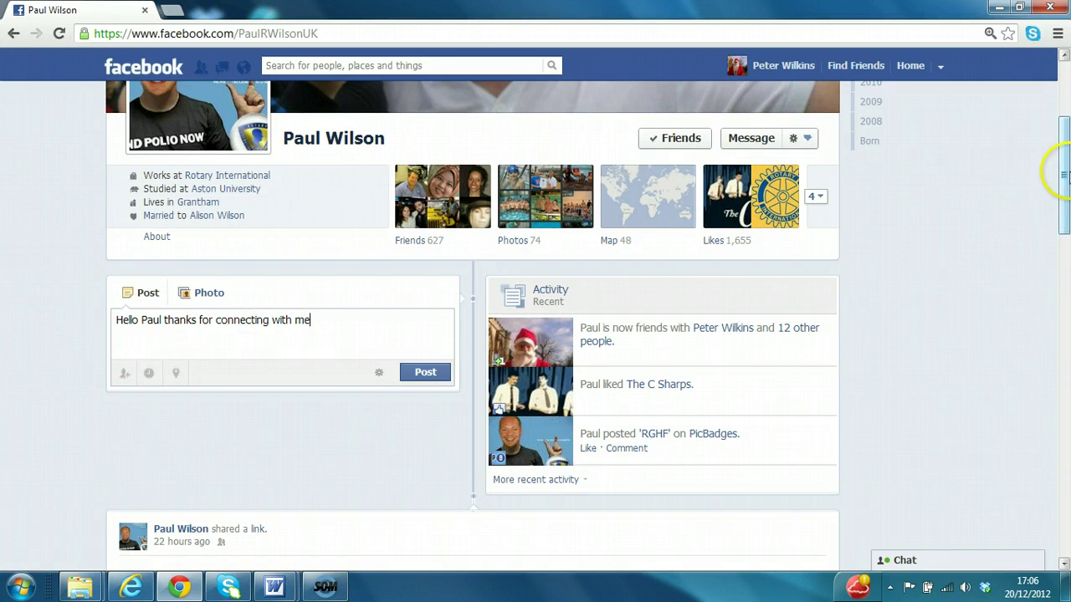
pyautogui.click(437, 375)
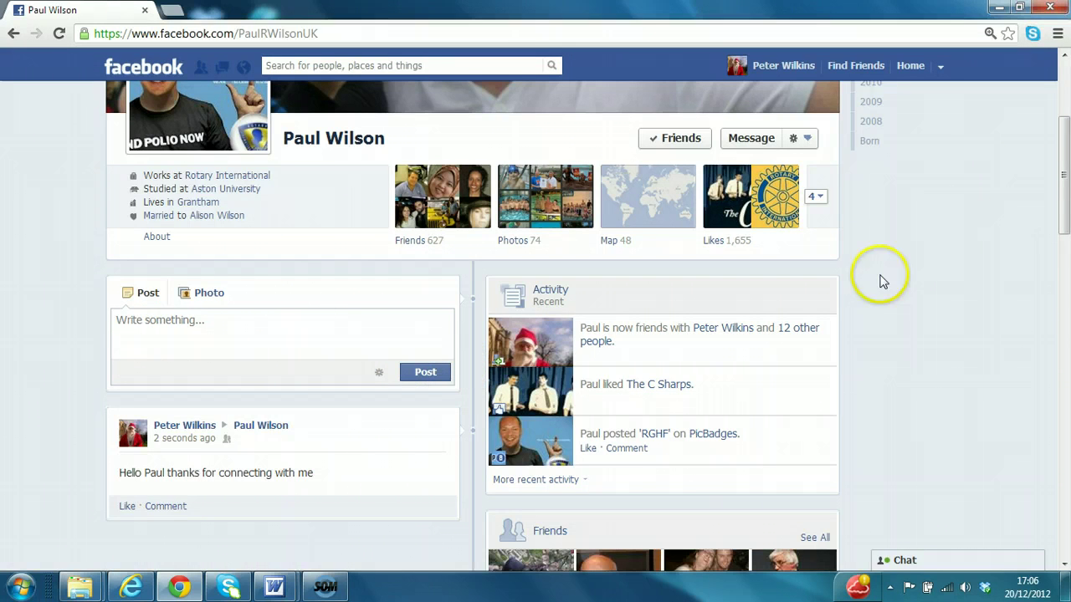
pyautogui.moveTo(1064, 209)
pyautogui.mouseDown()
pyautogui.moveTo(1064, 340)
pyautogui.moveTo(1059, 202)
pyautogui.moveTo(1063, 311)
pyautogui.moveTo(1060, 213)
pyautogui.mouseUp()
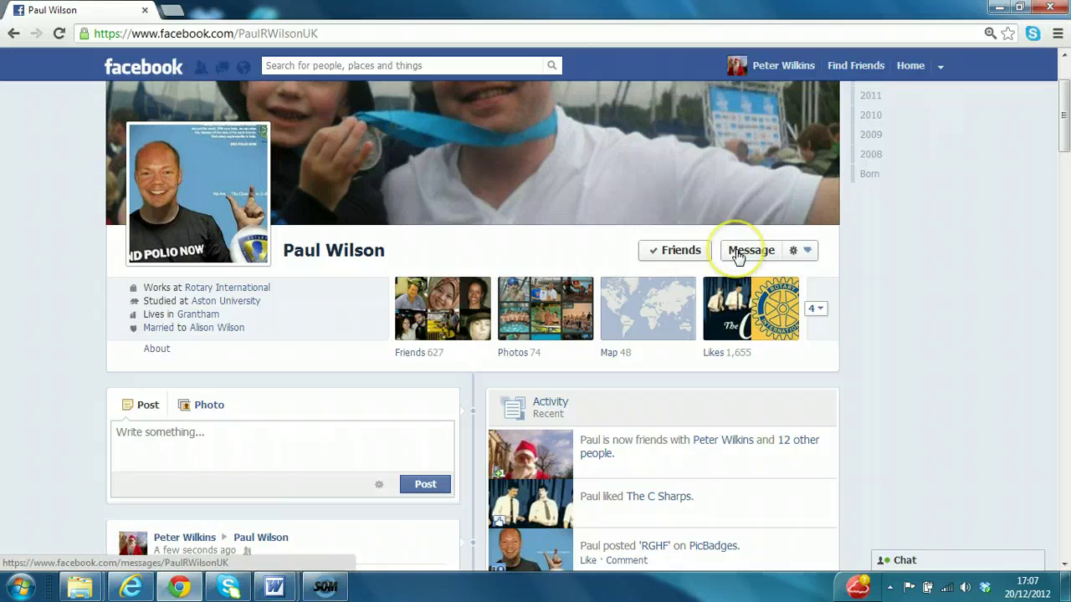
pyautogui.click(737, 256)
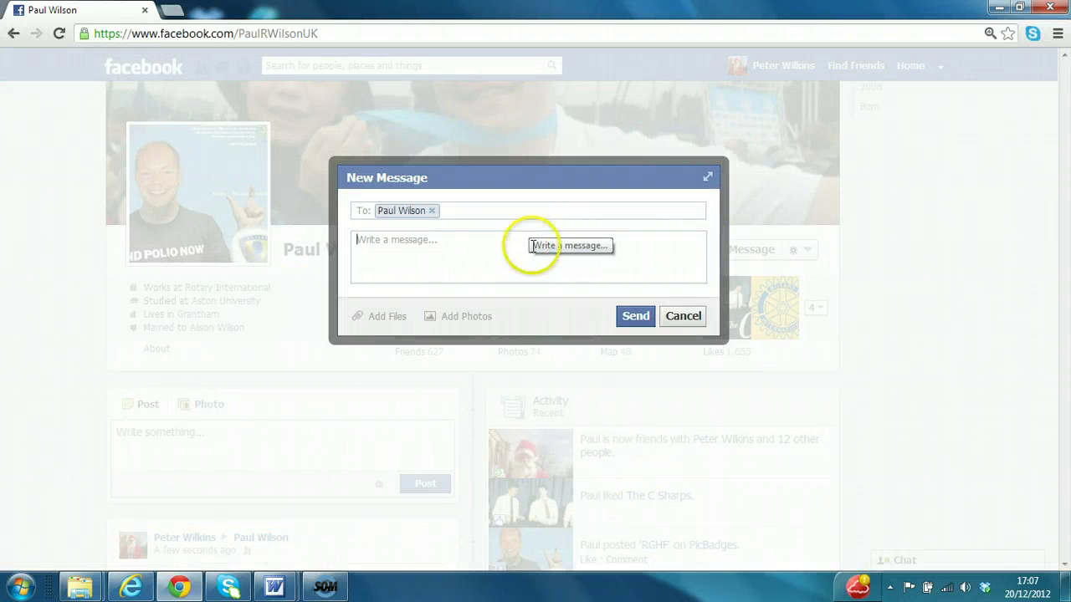
pyautogui.write('H')
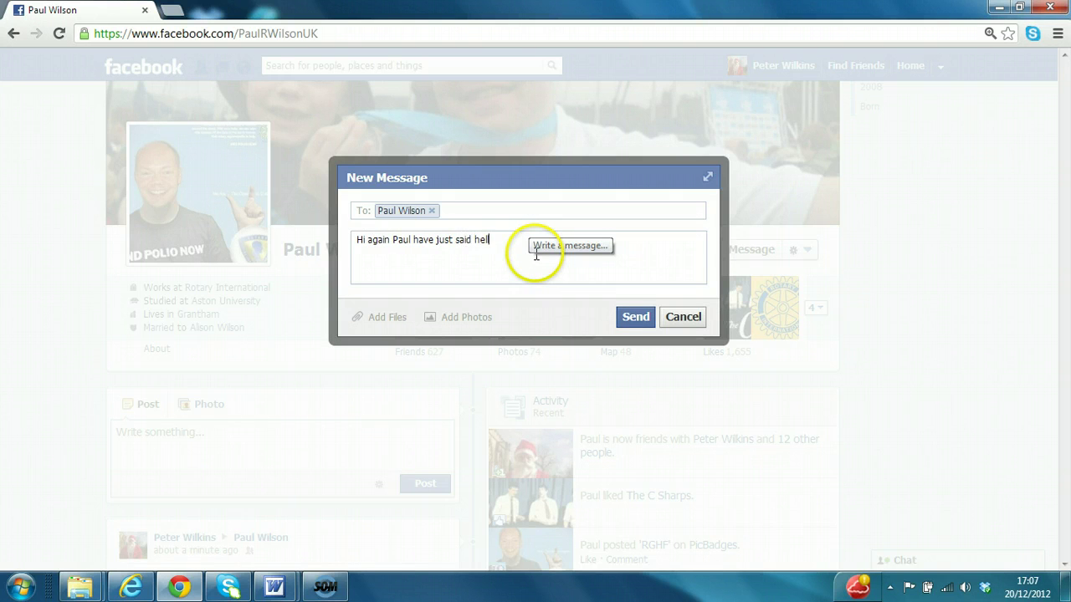
pyautogui.write('n your wall')
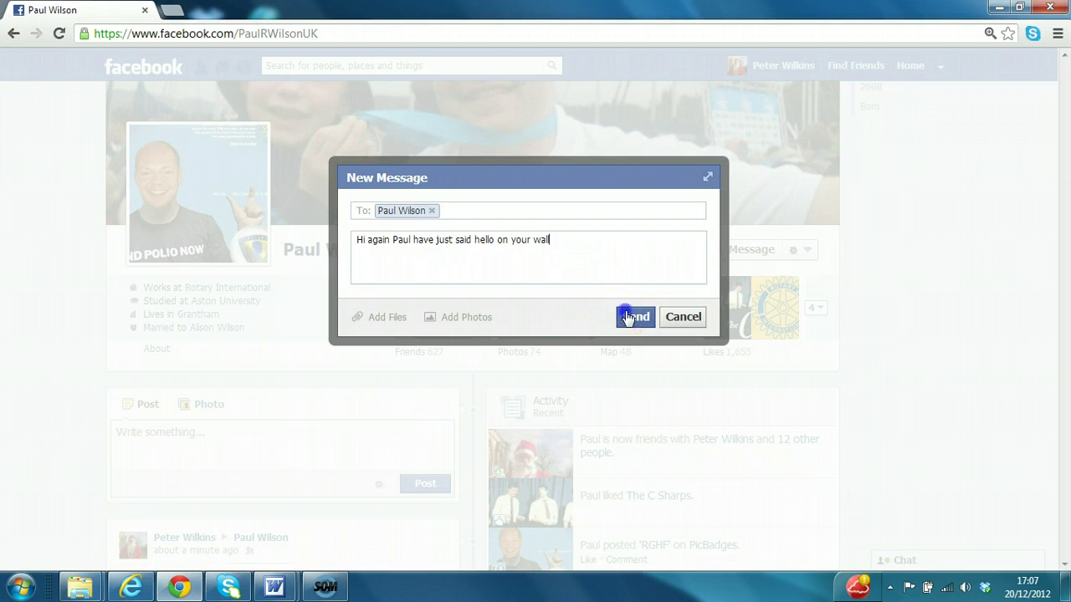
pyautogui.click(629, 316)
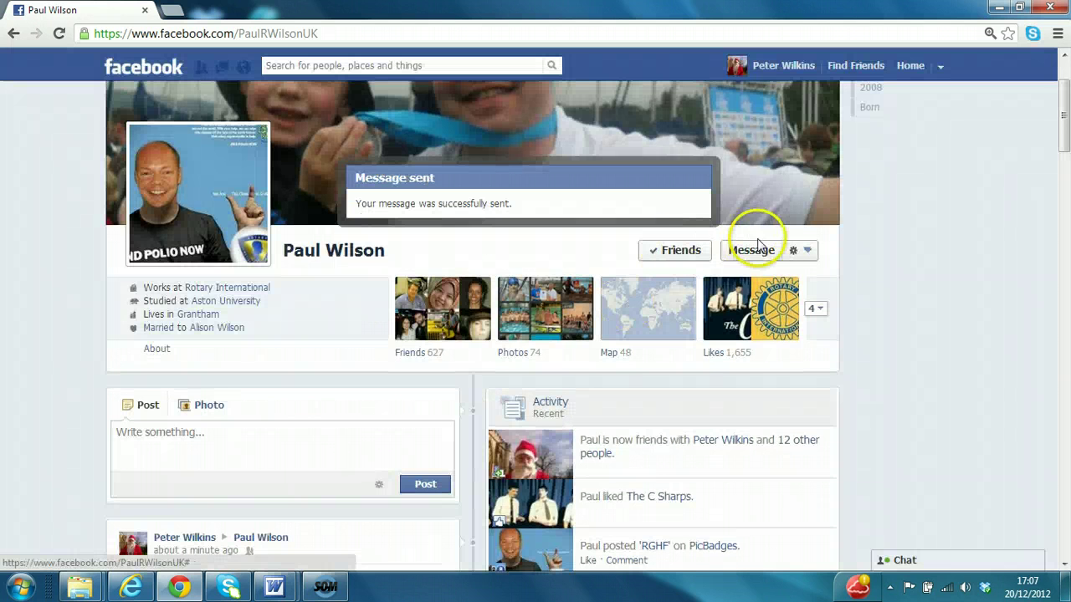
# Start a second message to Paul and cancel it without sending.
pyautogui.click(758, 251)
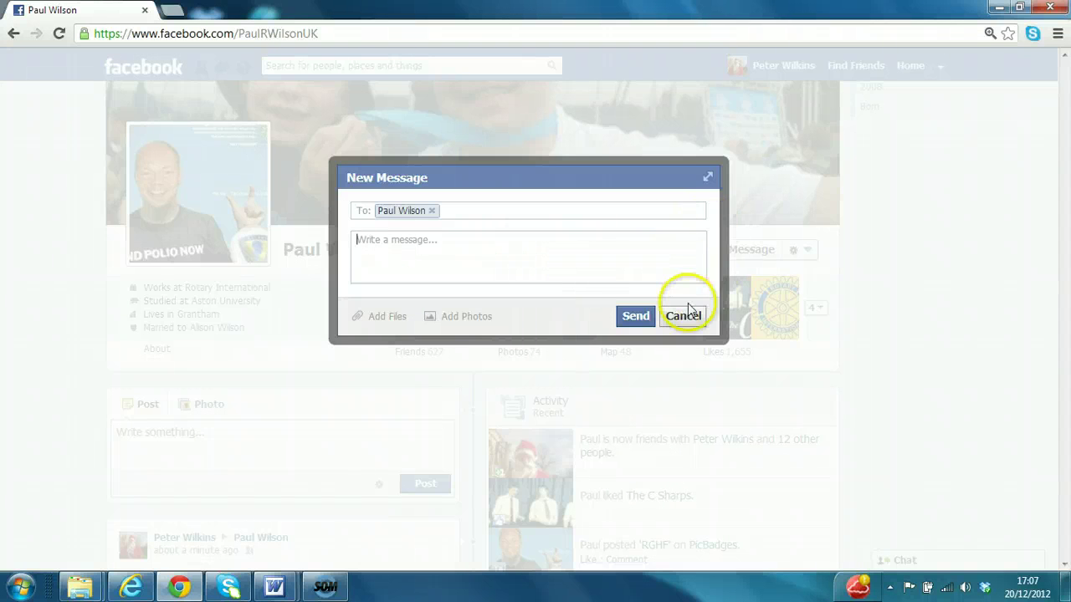
pyautogui.click(606, 260)
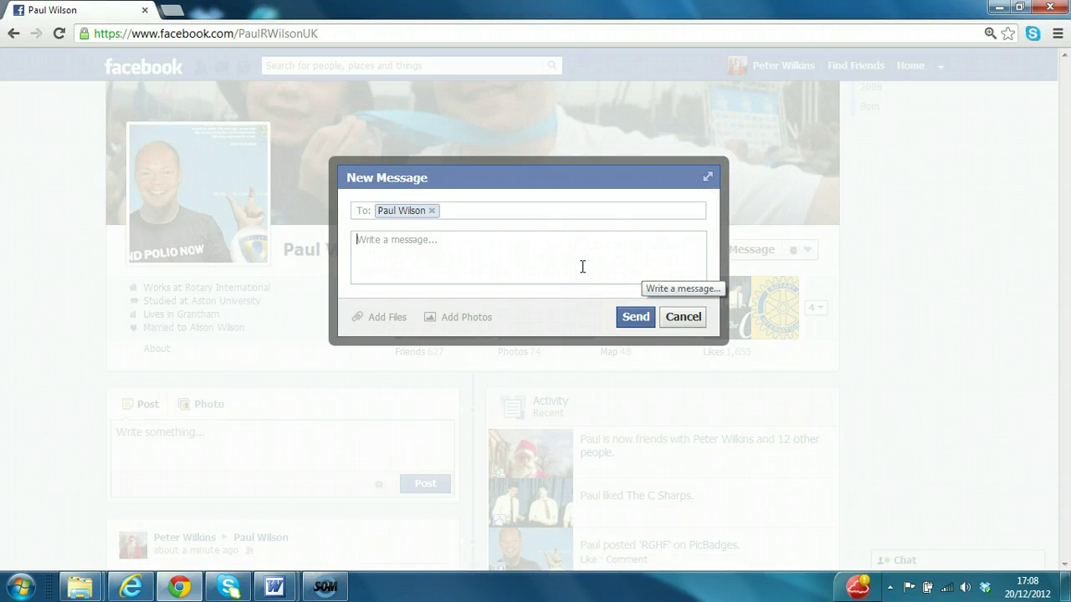
pyautogui.click(667, 316)
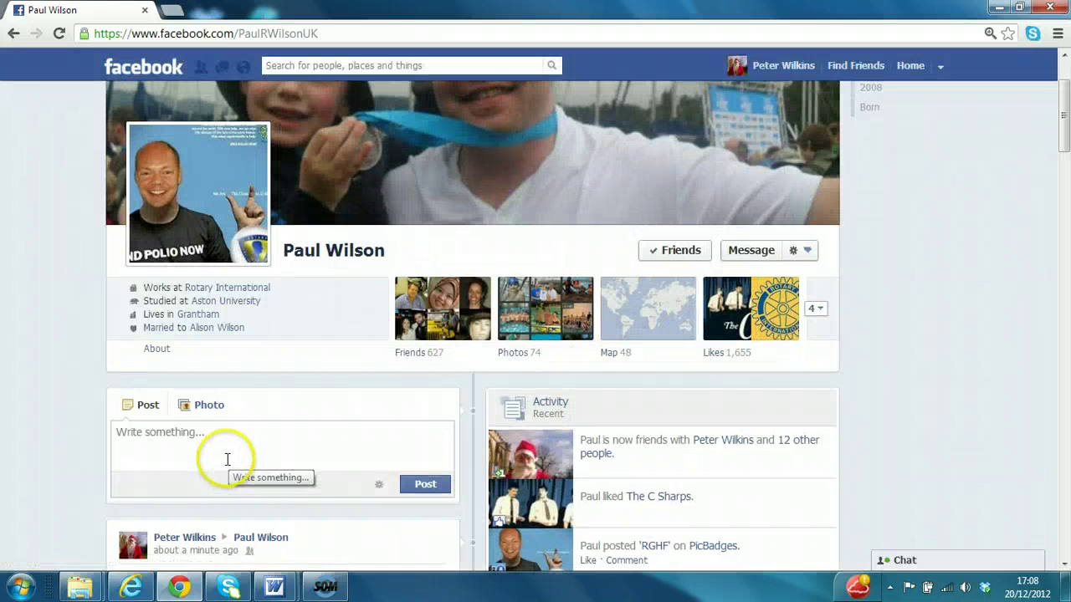
pyautogui.click(223, 449)
pyautogui.moveTo(1065, 117); pyautogui.dragTo(1065, 154)
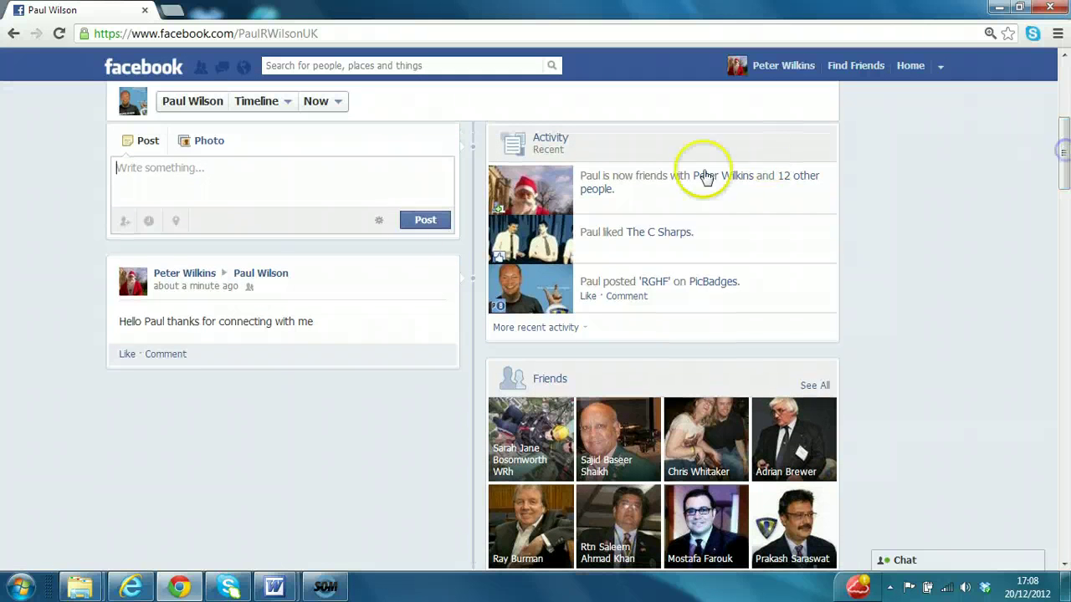
pyautogui.click(285, 274)
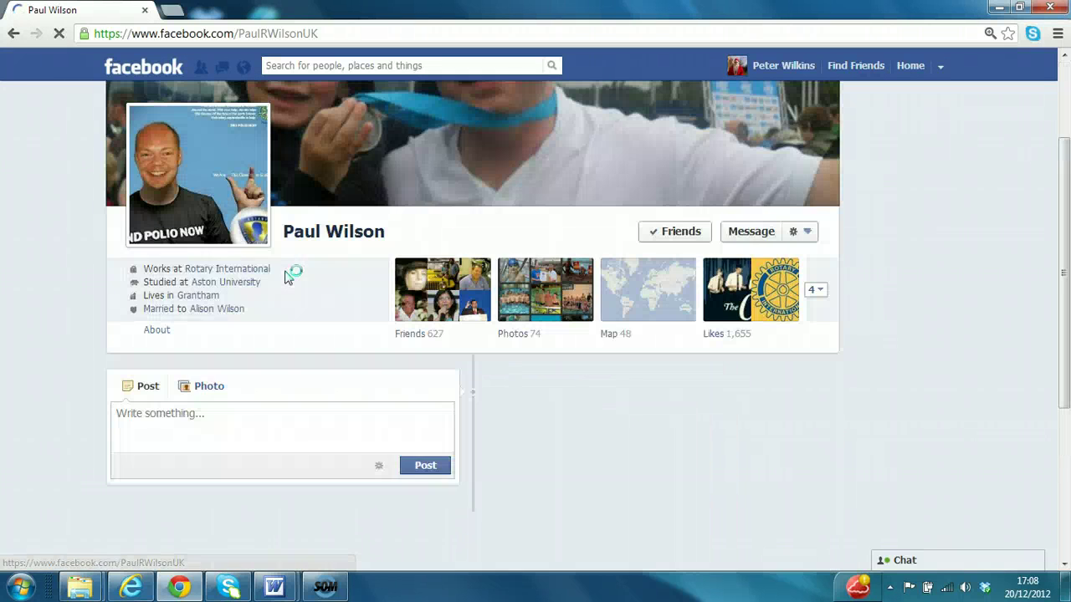
pyautogui.moveTo(1064, 156); pyautogui.dragTo(1065, 368)
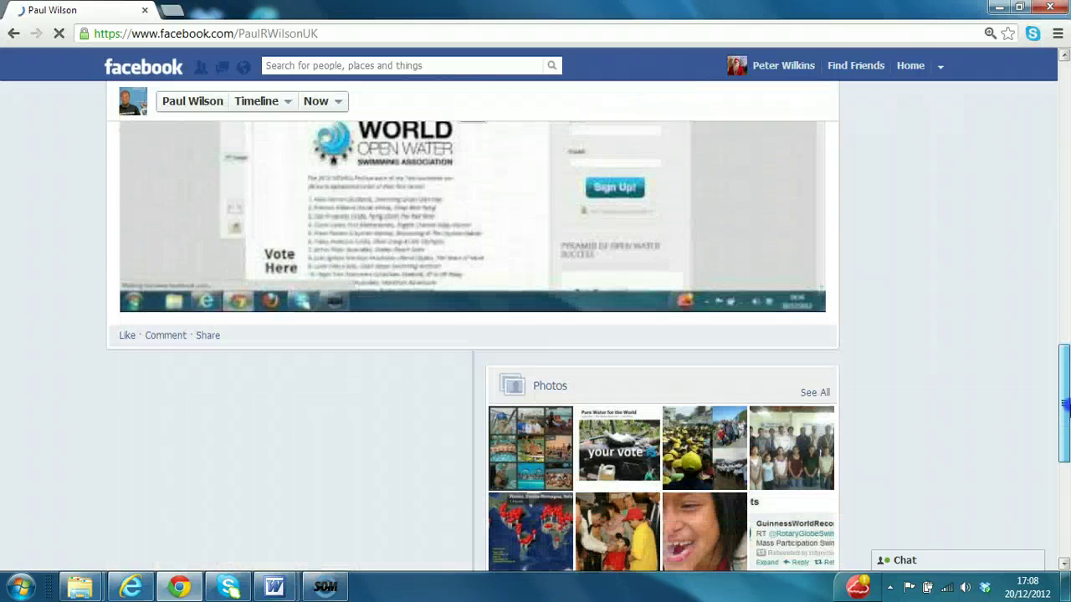
# Comment 'Hi Paul Great initiative' on the World Open Water video post.
pyautogui.click(166, 328)
pyautogui.click(191, 347)
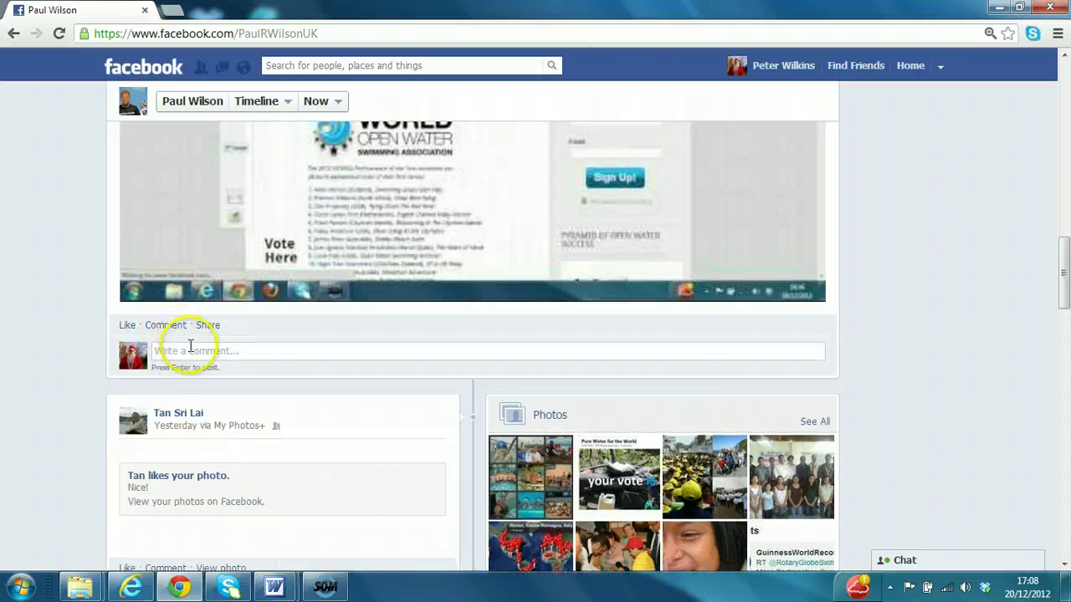
pyautogui.write('Hi Paul Great initiative')
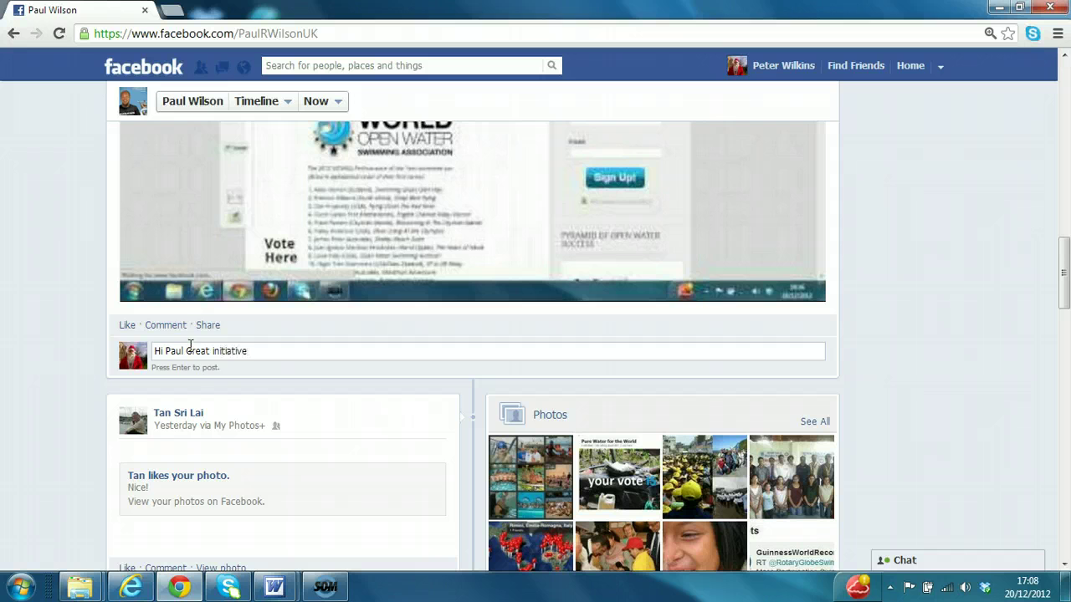
pyautogui.click(258, 342)
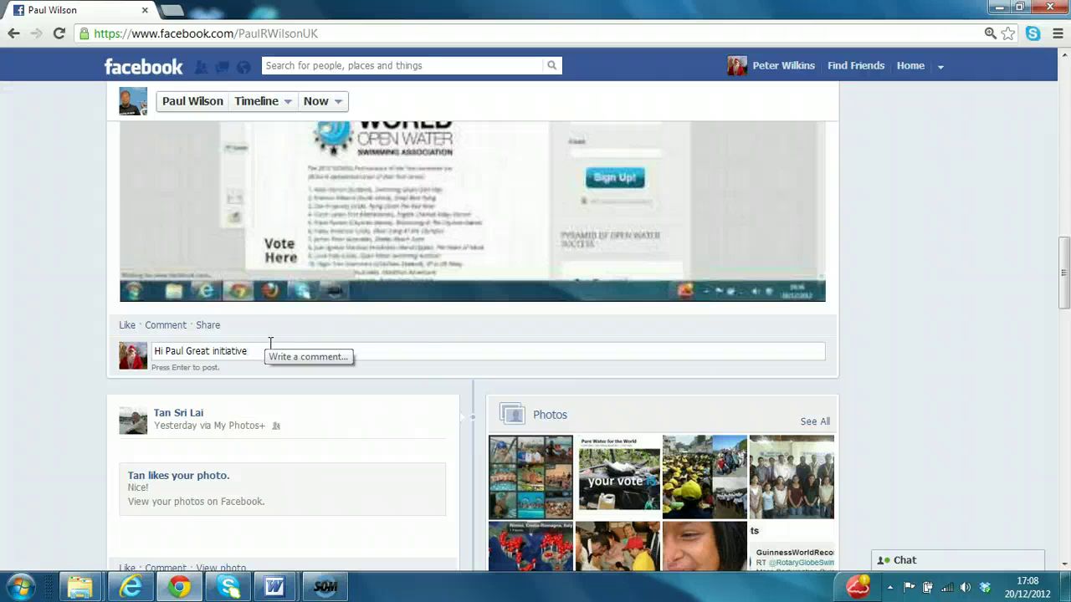
pyautogui.press('Return')
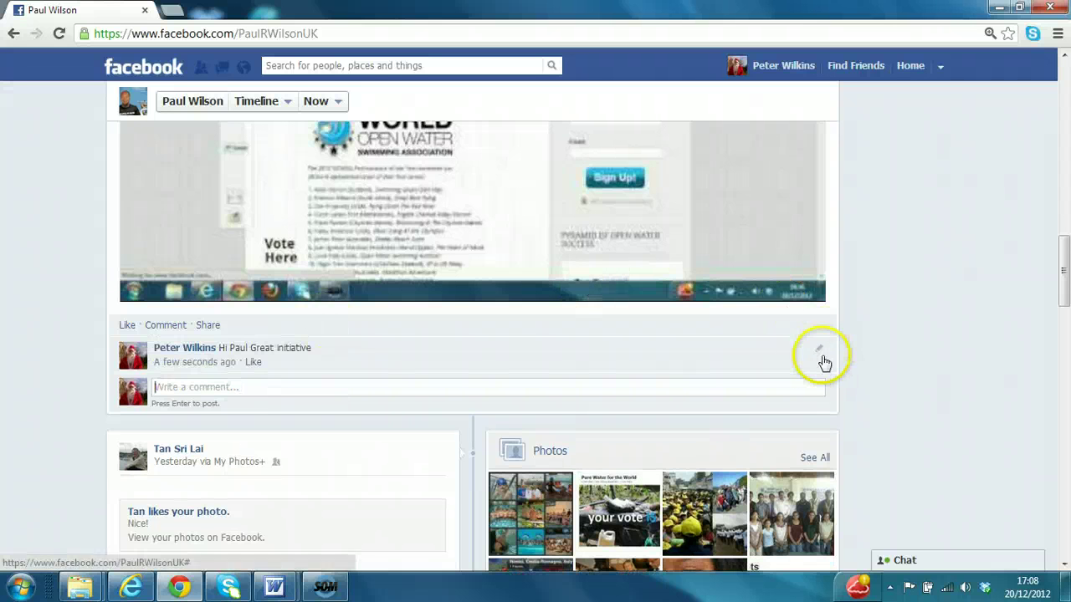
# Edit the comment so it reads 'Hi Paul Great idea'.
pyautogui.click(818, 350)
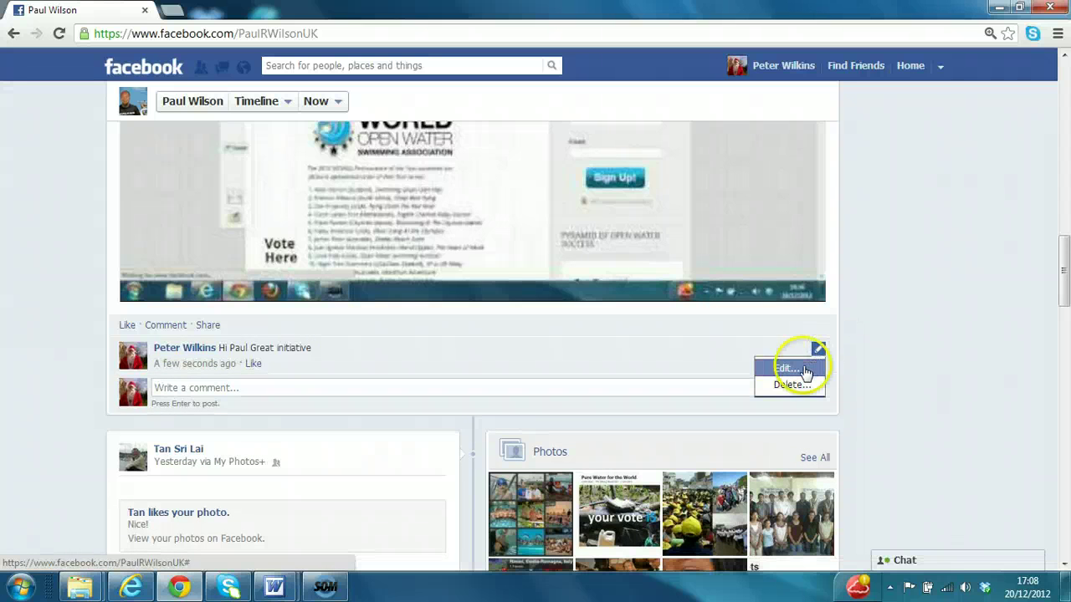
pyautogui.click(786, 369)
pyautogui.press('BackSpace')
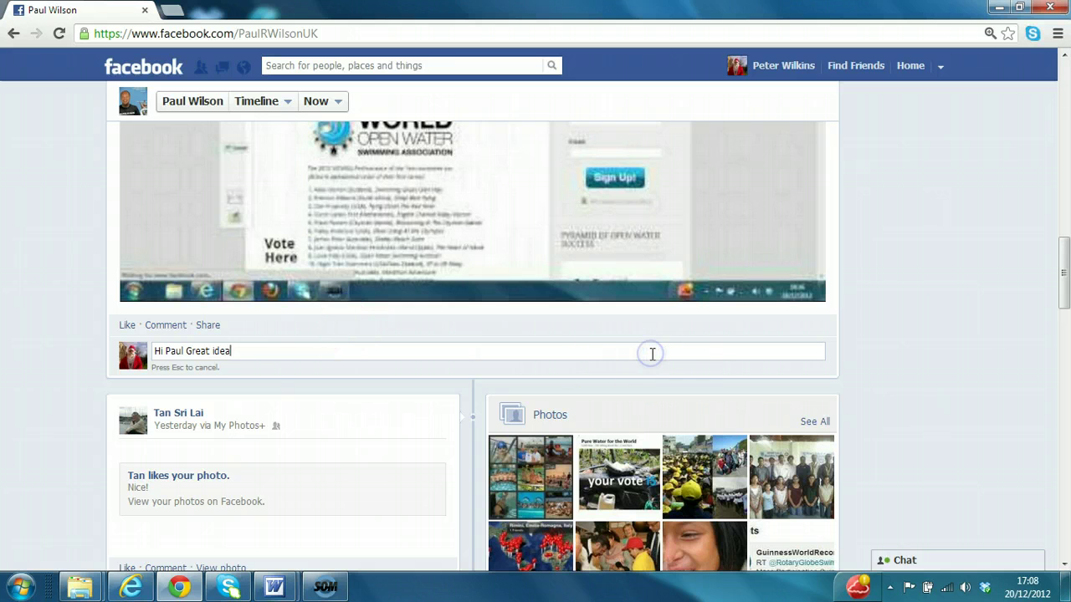
pyautogui.press('Return')
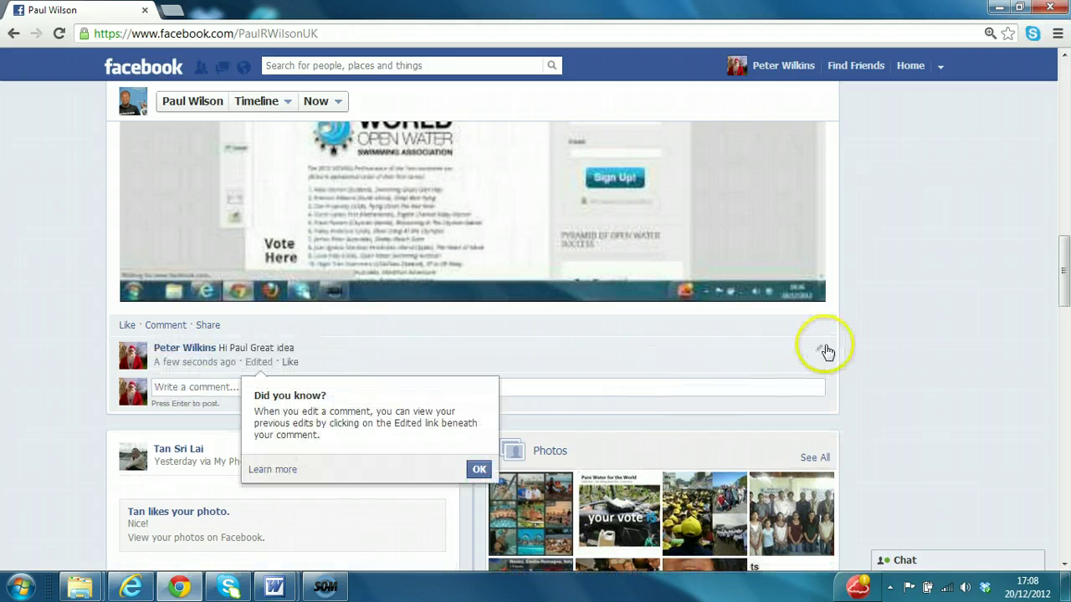
# Delete the edited comment from the World Open Water post.
pyautogui.click(818, 348)
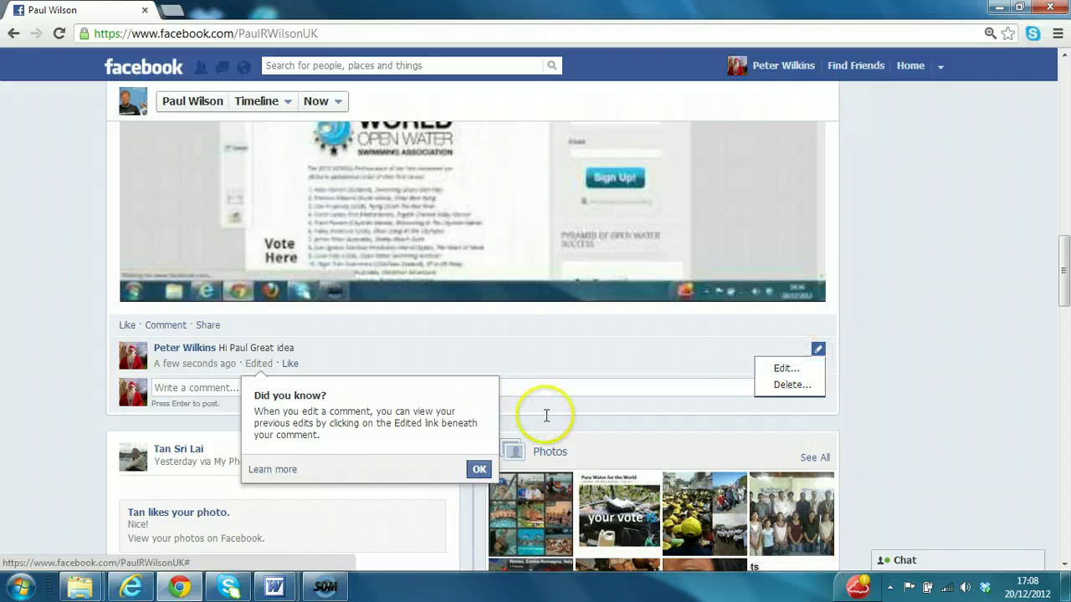
pyautogui.click(788, 383)
pyautogui.click(649, 240)
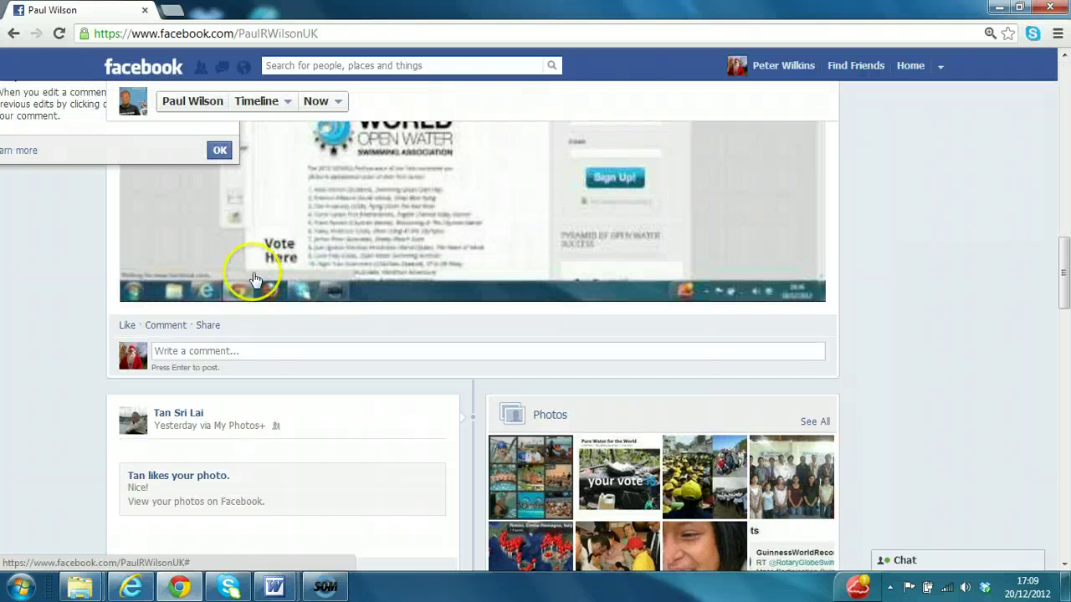
pyautogui.click(209, 350)
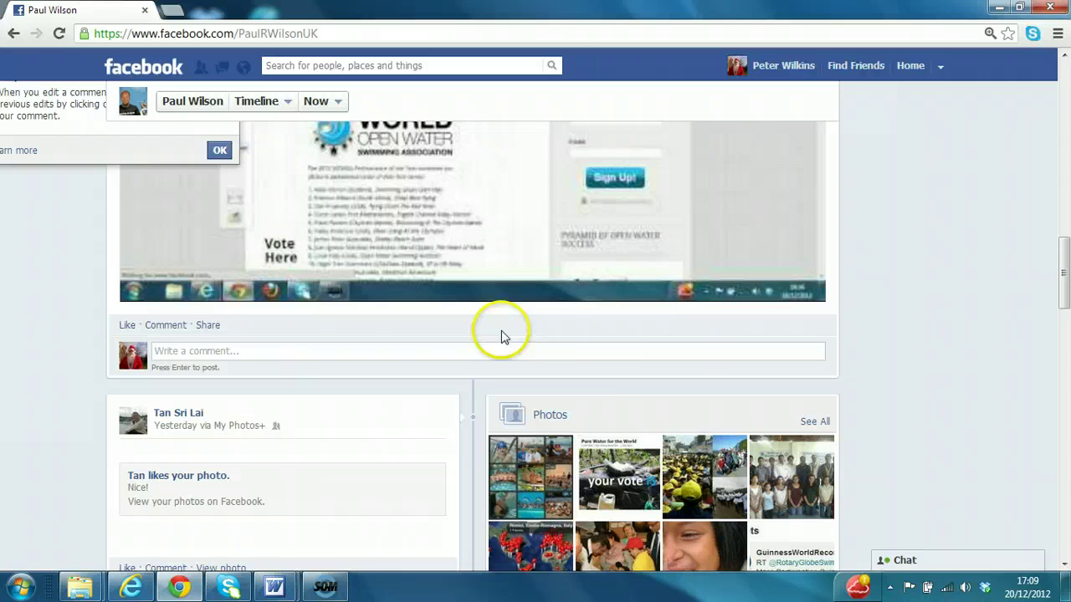
# Share the Team Rotary Global Swim link to your own timeline with a note supporting the swimmer.
pyautogui.moveTo(1063, 260)
pyautogui.mouseDown()
pyautogui.moveTo(1055, 197)
pyautogui.moveTo(1050, 247)
pyautogui.mouseUp()
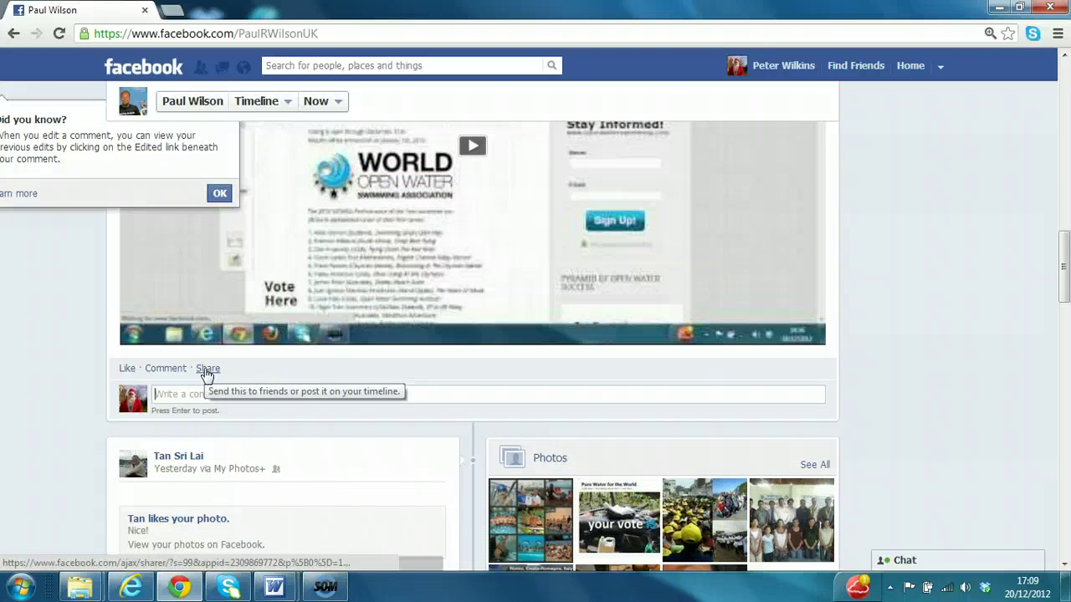
pyautogui.click(207, 369)
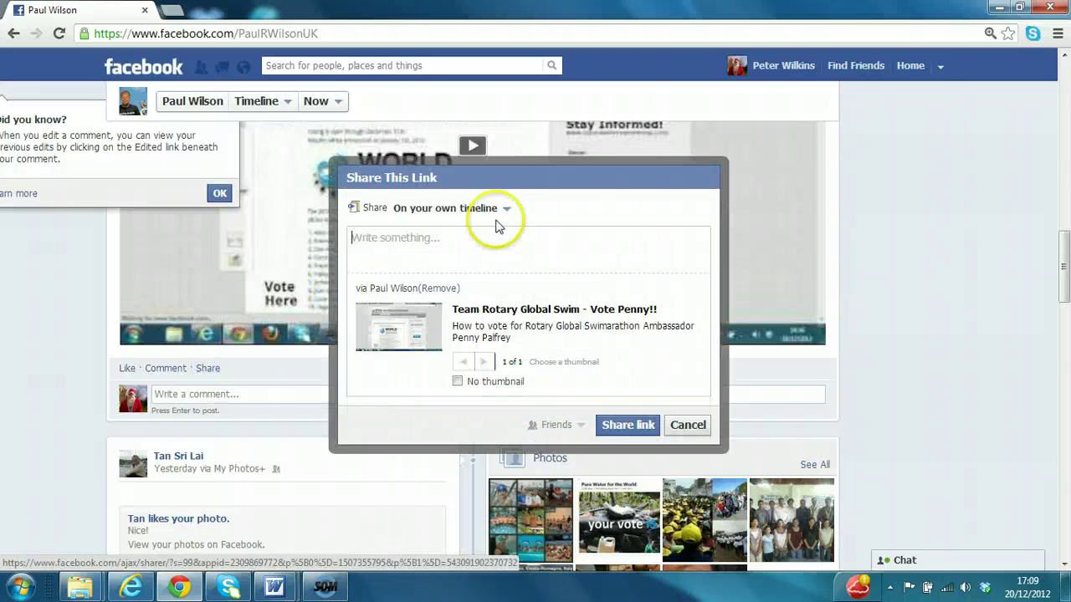
pyautogui.click(464, 238)
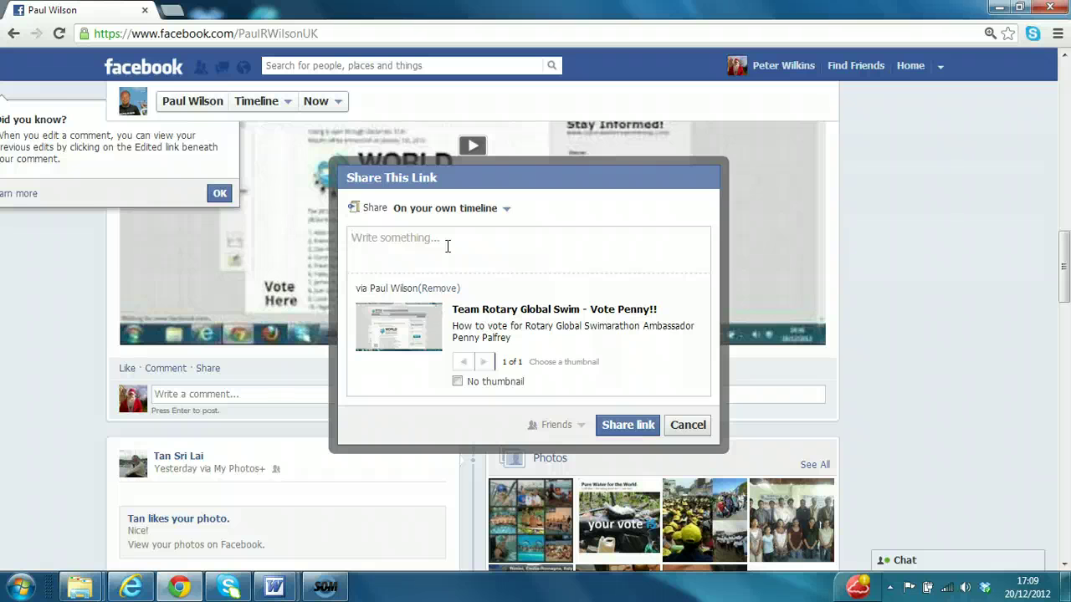
pyautogui.write('Please support Penny Palfrey')
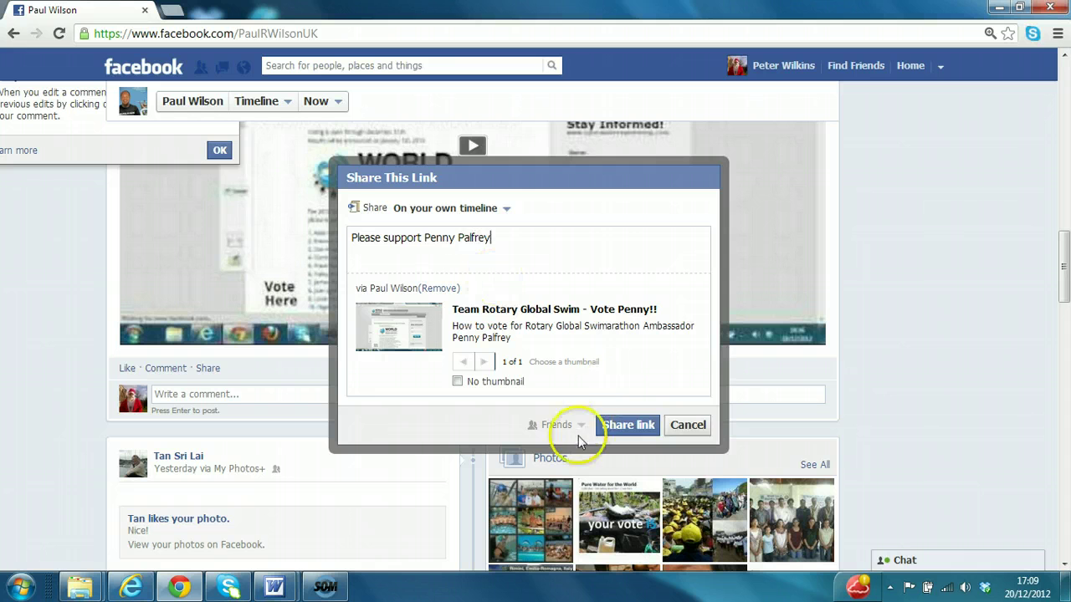
pyautogui.click(615, 426)
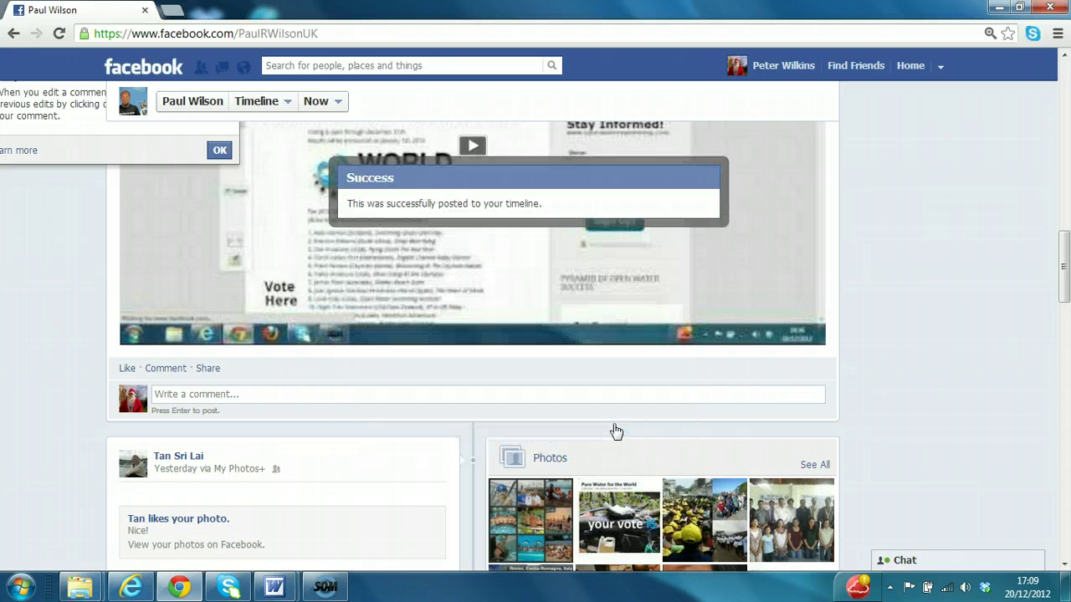
# Like the shared Team Rotary Global Swim post on your own Timeline.
pyautogui.click(909, 69)
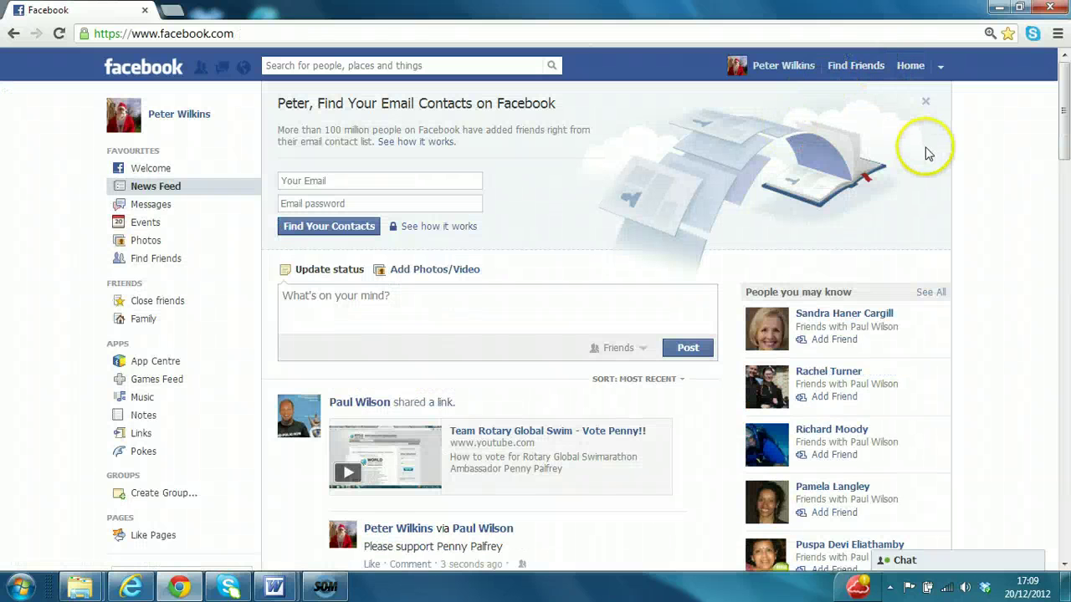
pyautogui.scroll(-3, 1065, 152)
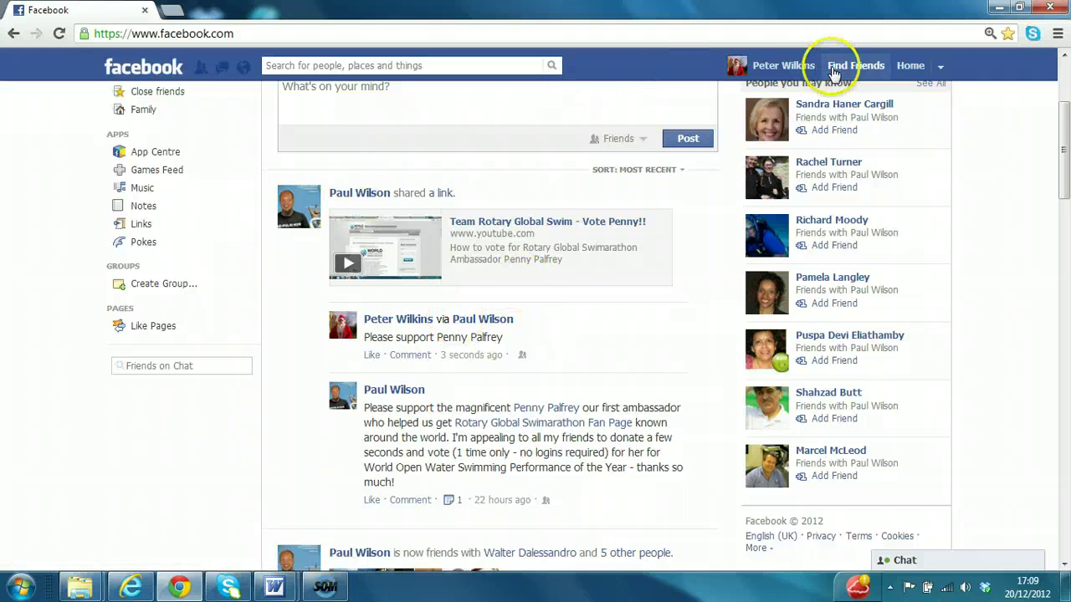
pyautogui.click(795, 68)
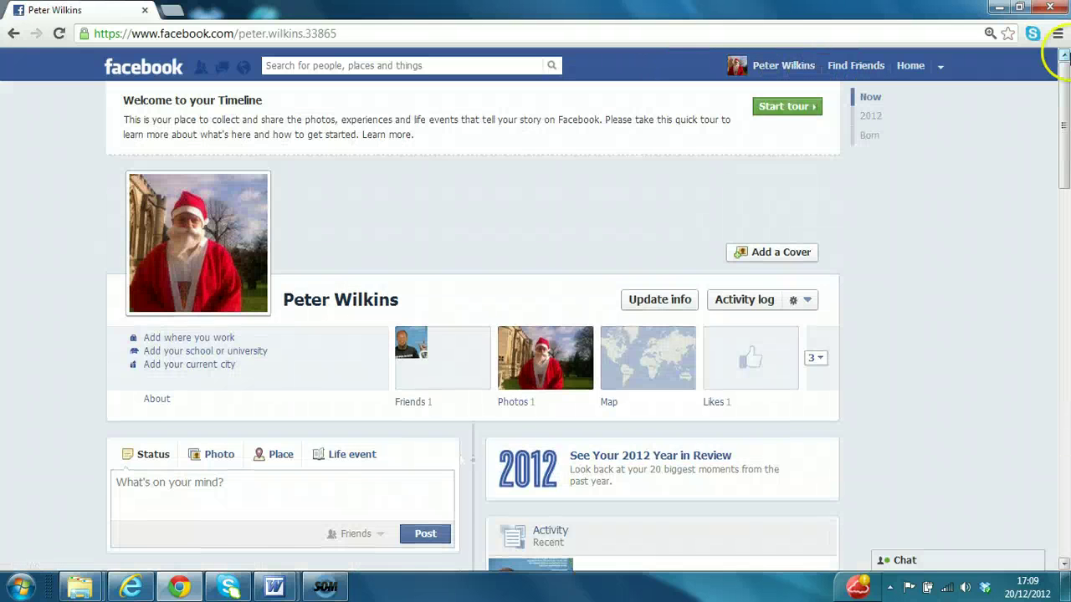
pyautogui.moveTo(1067, 68); pyautogui.dragTo(1065, 193)
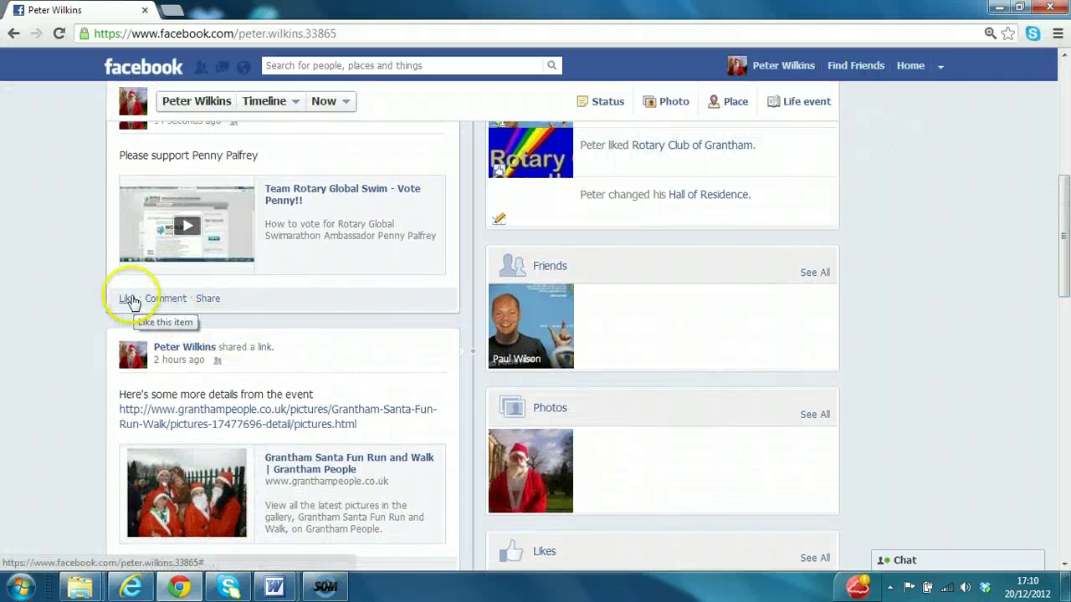
pyautogui.click(130, 298)
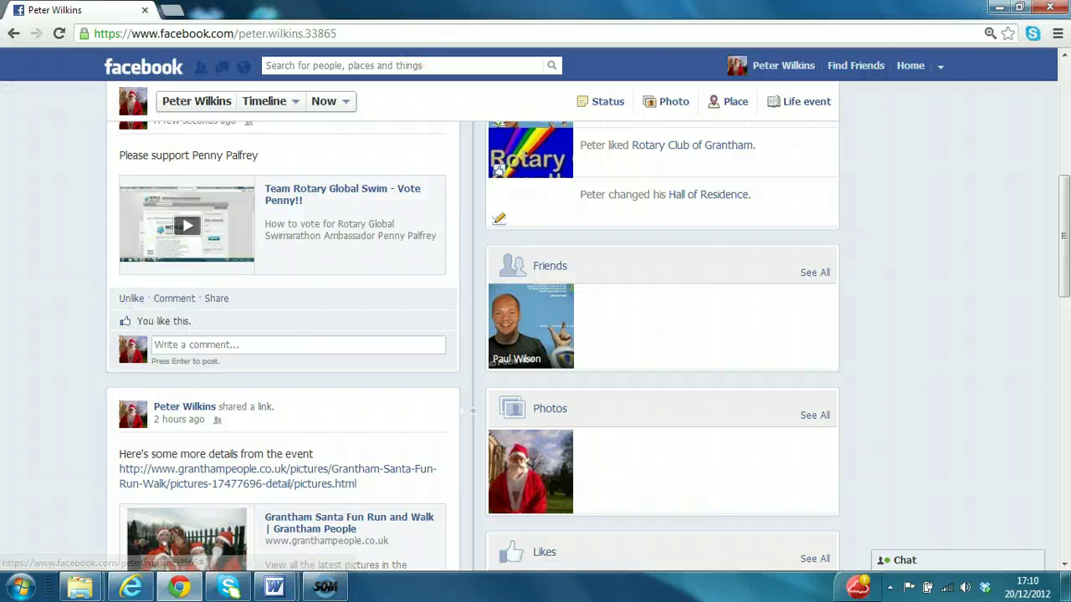
# Log out, then log in as the second account with its email and password, retrying once.
pyautogui.click(943, 67)
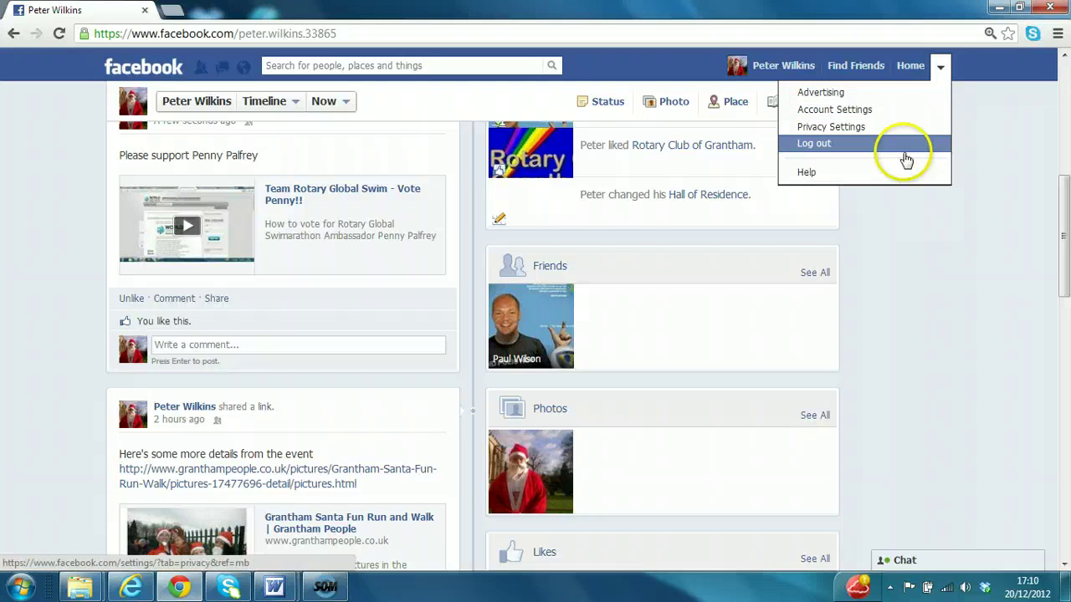
pyautogui.click(902, 148)
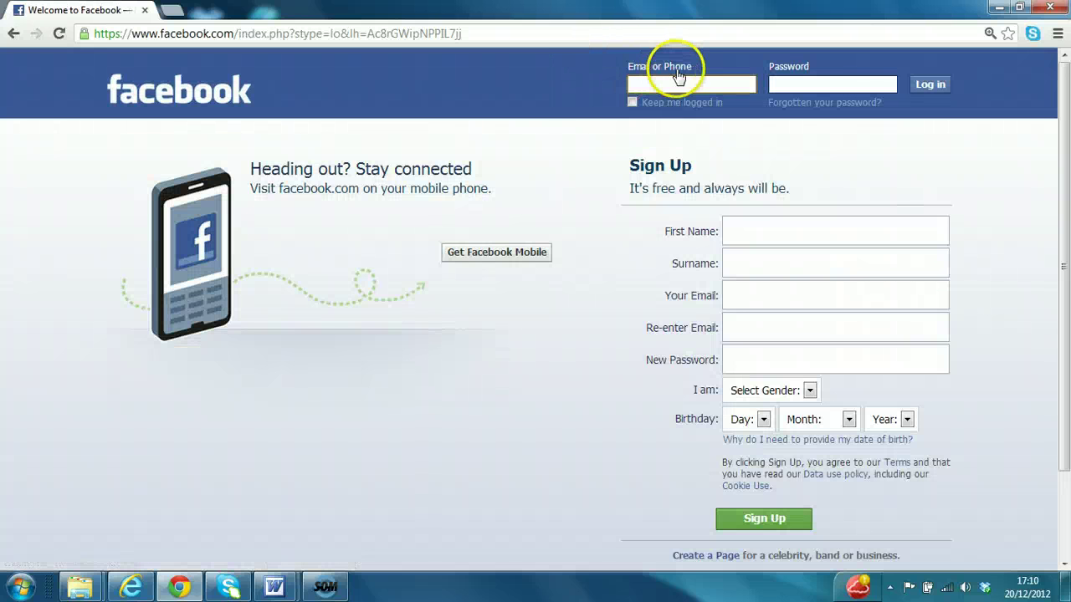
pyautogui.click(674, 81)
pyautogui.write('pau')
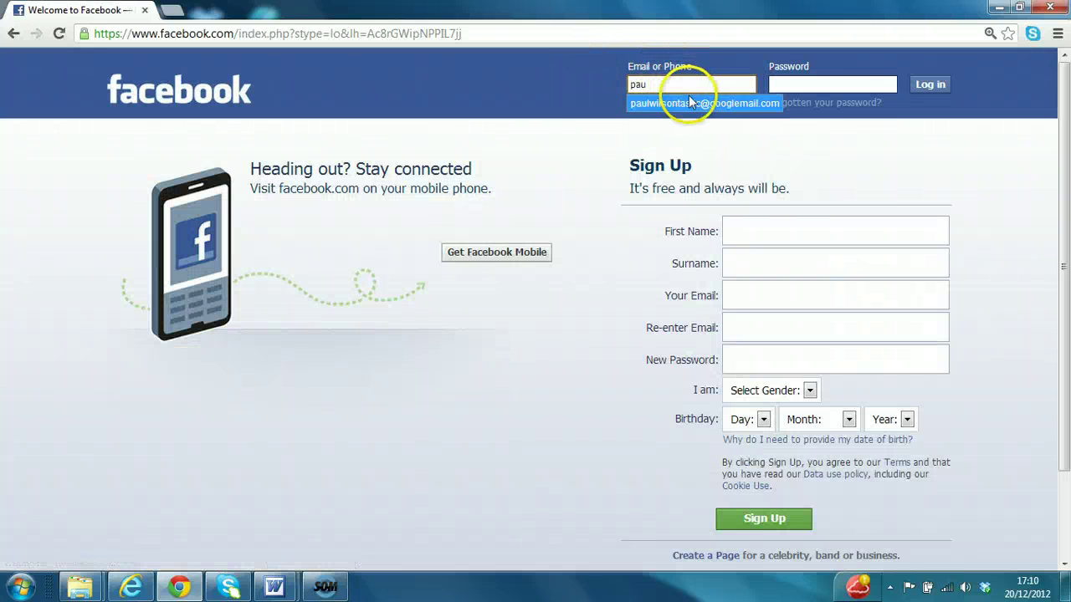
pyautogui.click(691, 103)
pyautogui.click(780, 84)
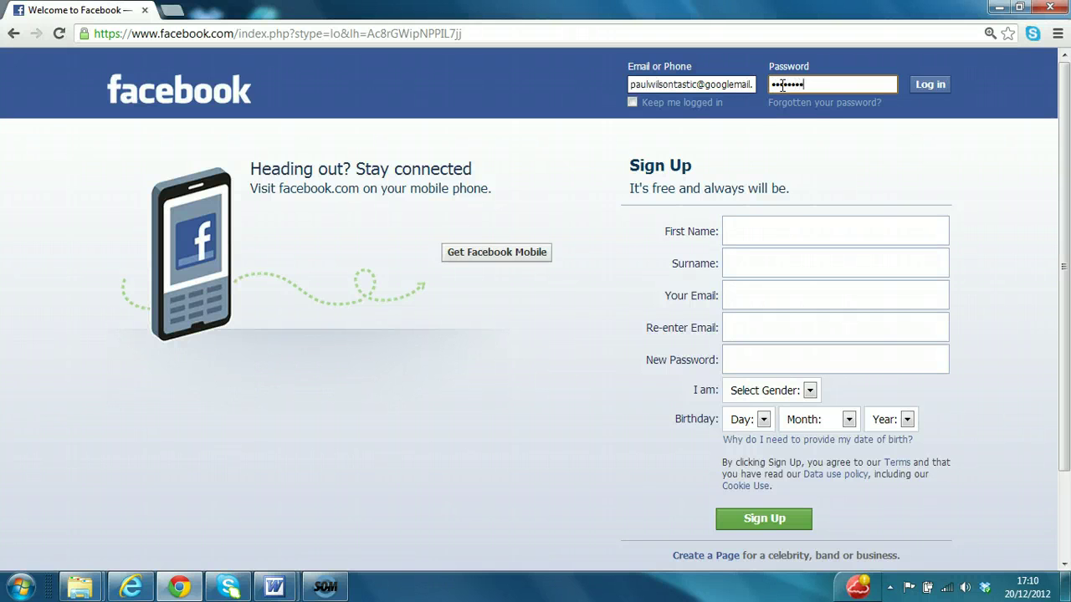
pyautogui.click(920, 85)
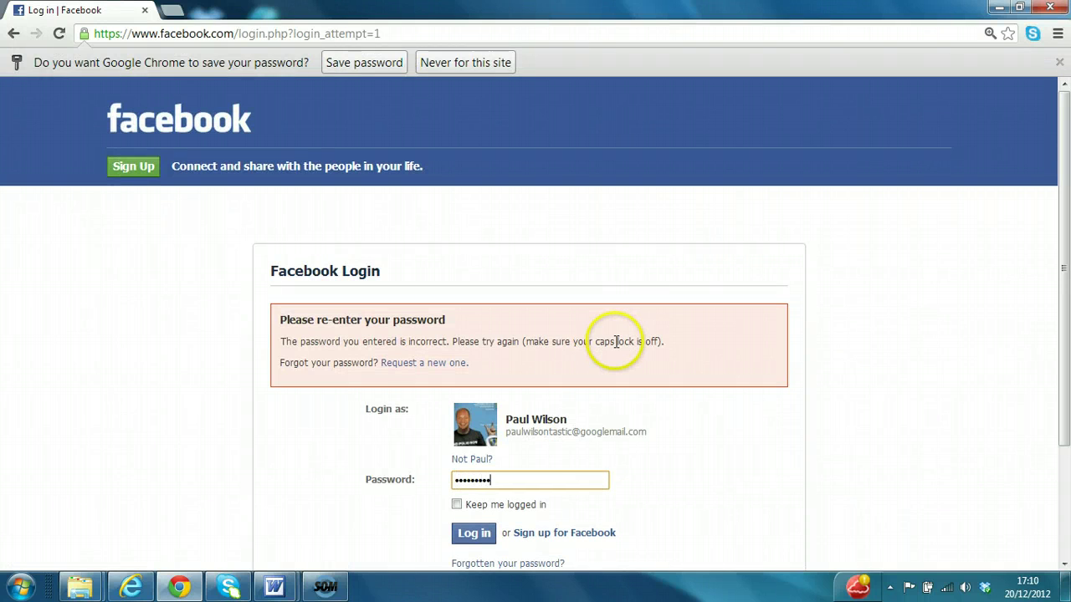
pyautogui.click(477, 537)
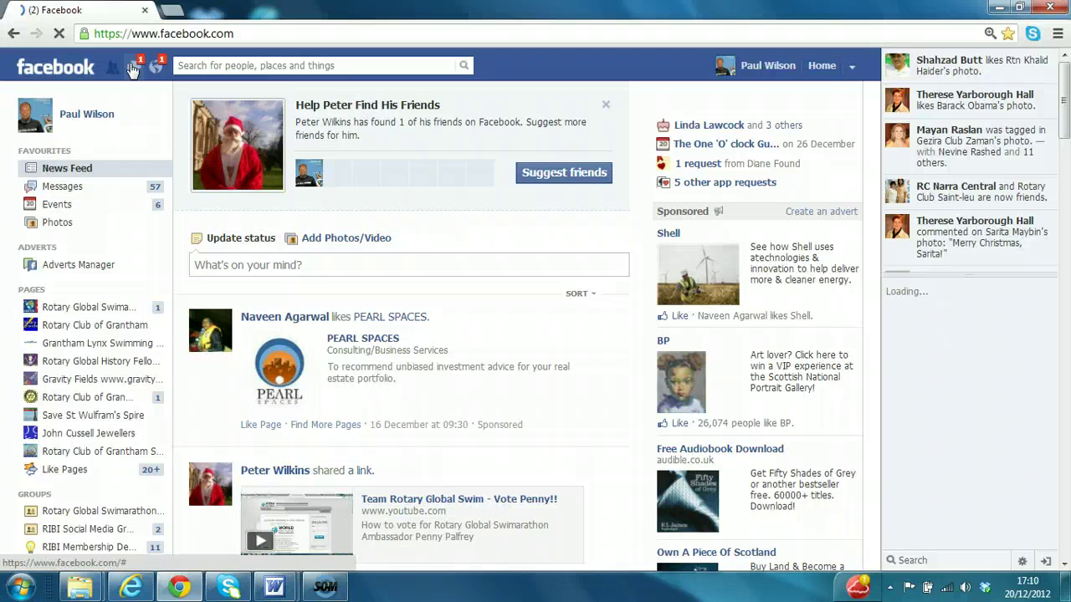
# Open the newest conversation with the friend from the Messages list.
pyautogui.click(132, 68)
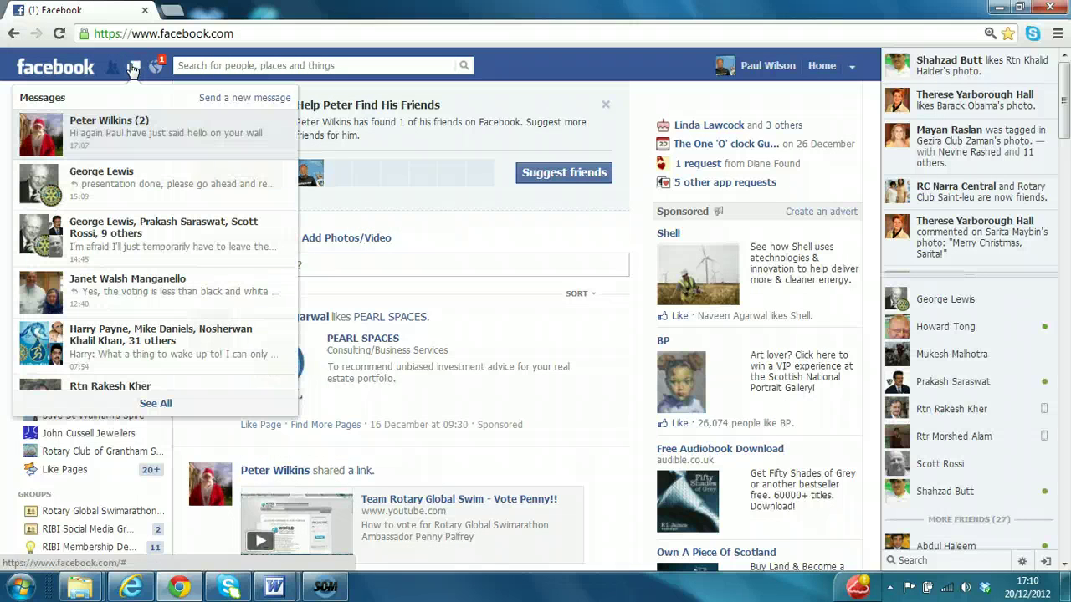
pyautogui.click(113, 123)
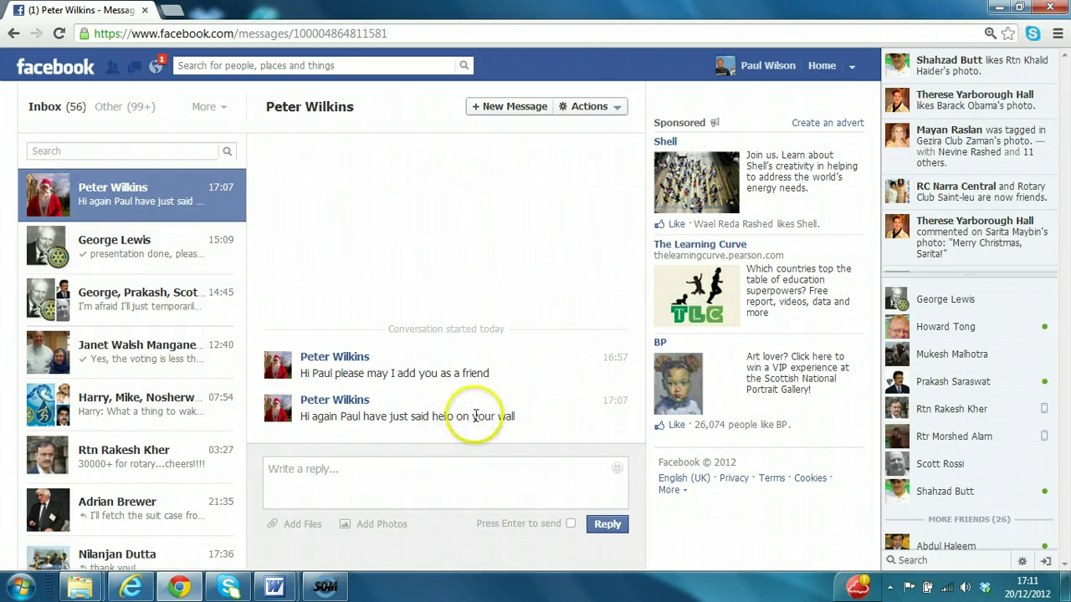
pyautogui.doubleClick(474, 416)
pyautogui.click(444, 403)
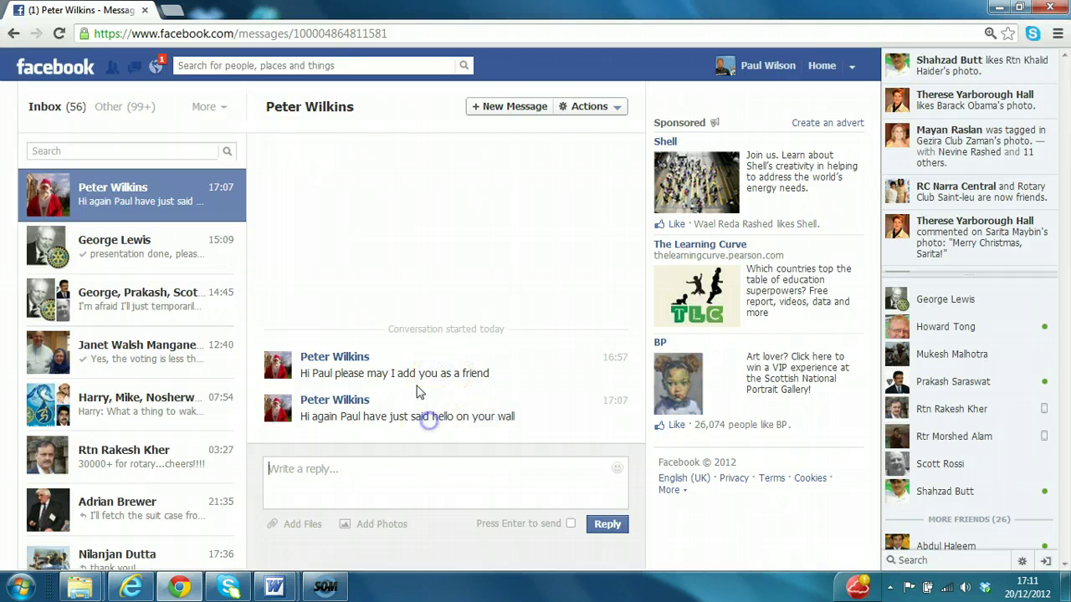
# Send the reply 'thanks for the message' without attaching any file.
pyautogui.click(406, 465)
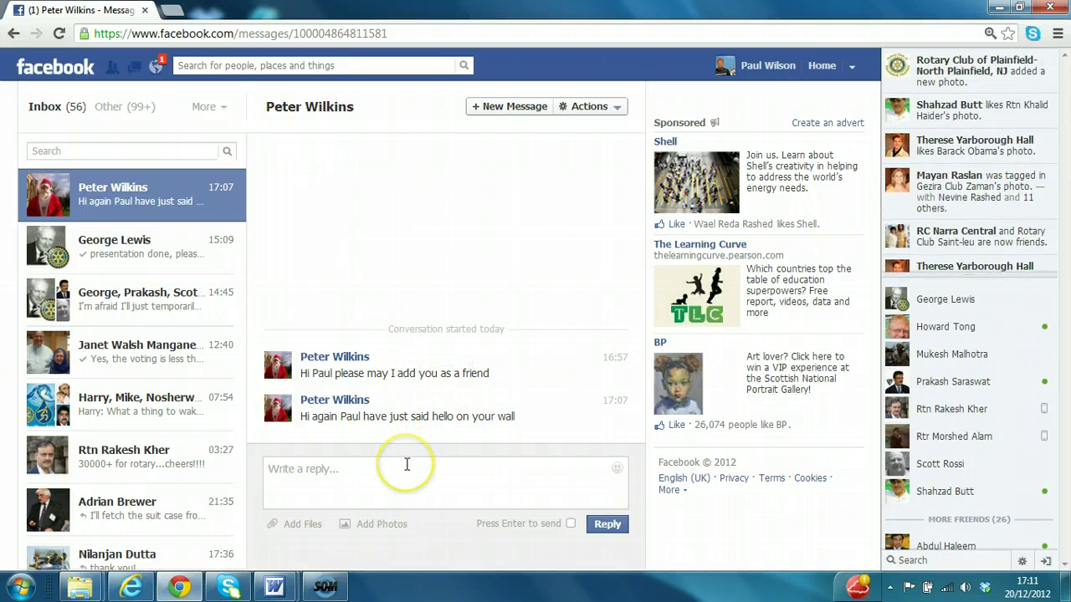
pyautogui.write('thanks for the message')
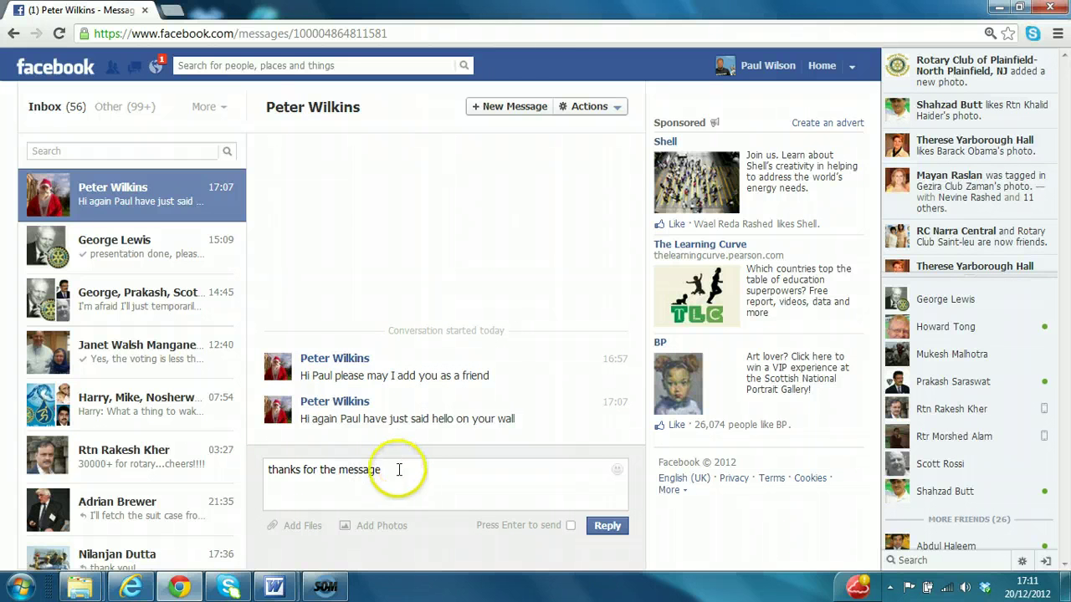
pyautogui.click(293, 526)
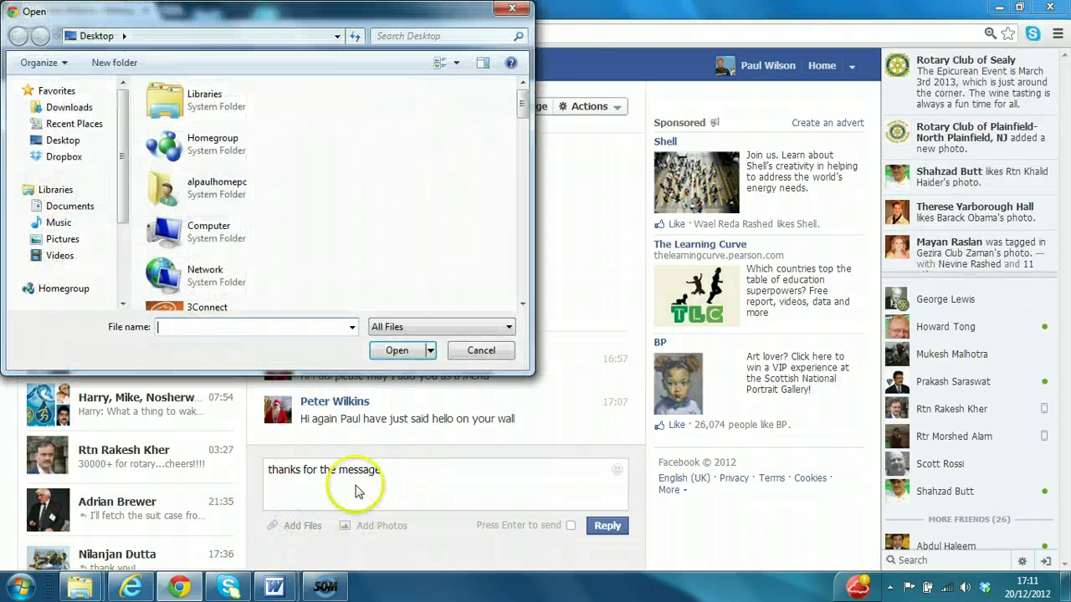
pyautogui.click(481, 350)
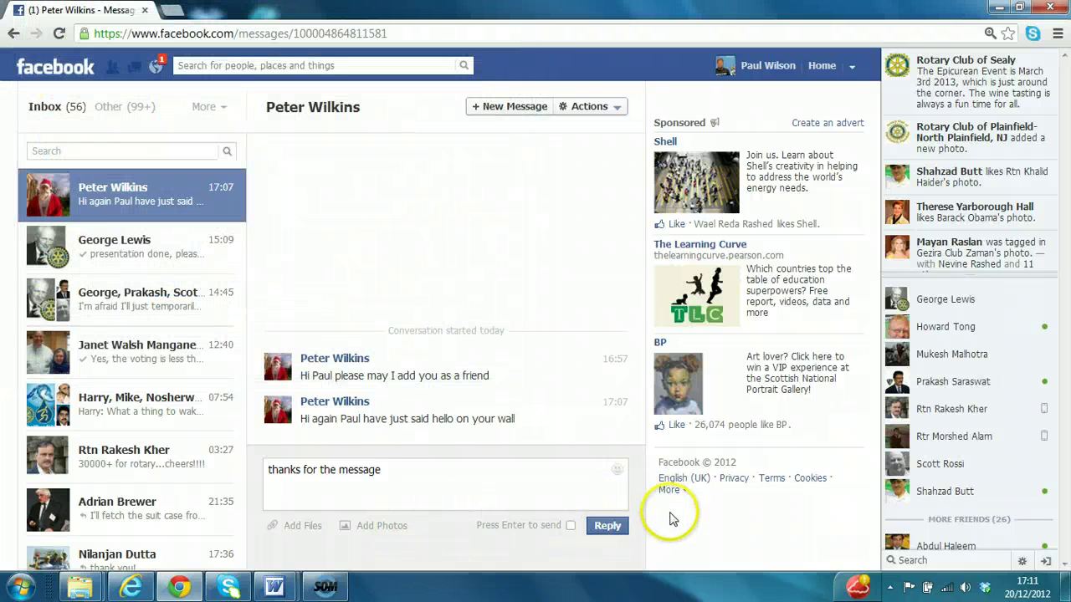
pyautogui.click(608, 526)
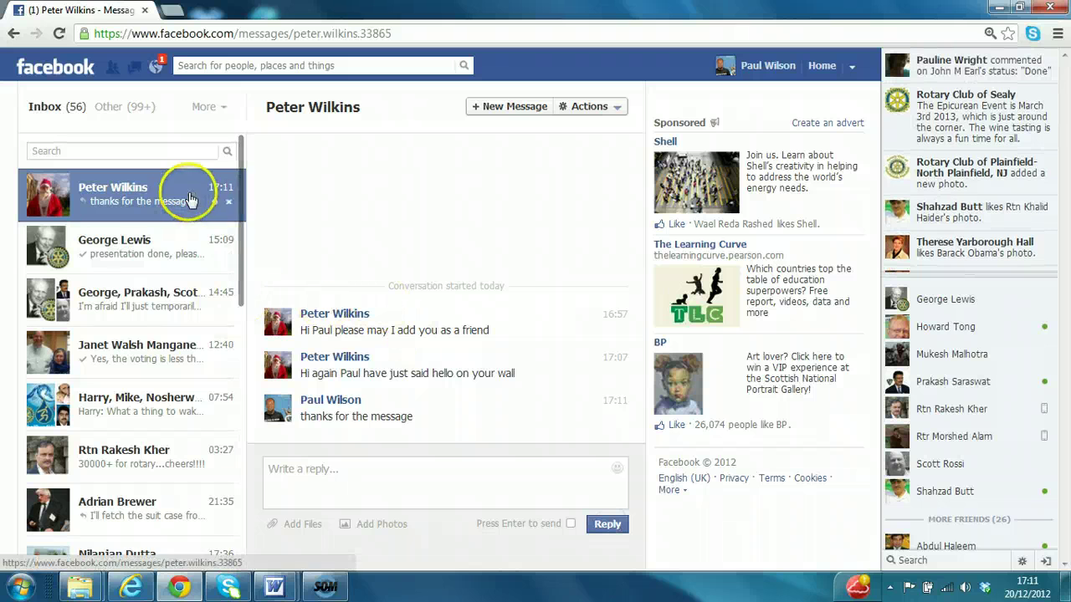
# Open the friend's wall-post notification, then go to your own profile timeline.
pyautogui.click(154, 67)
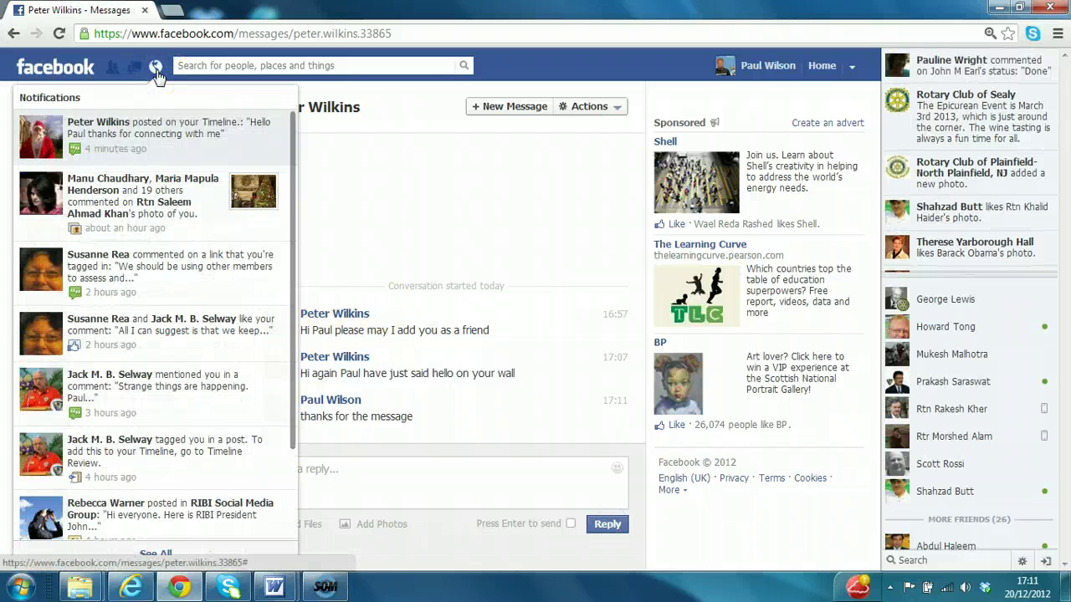
pyautogui.click(165, 144)
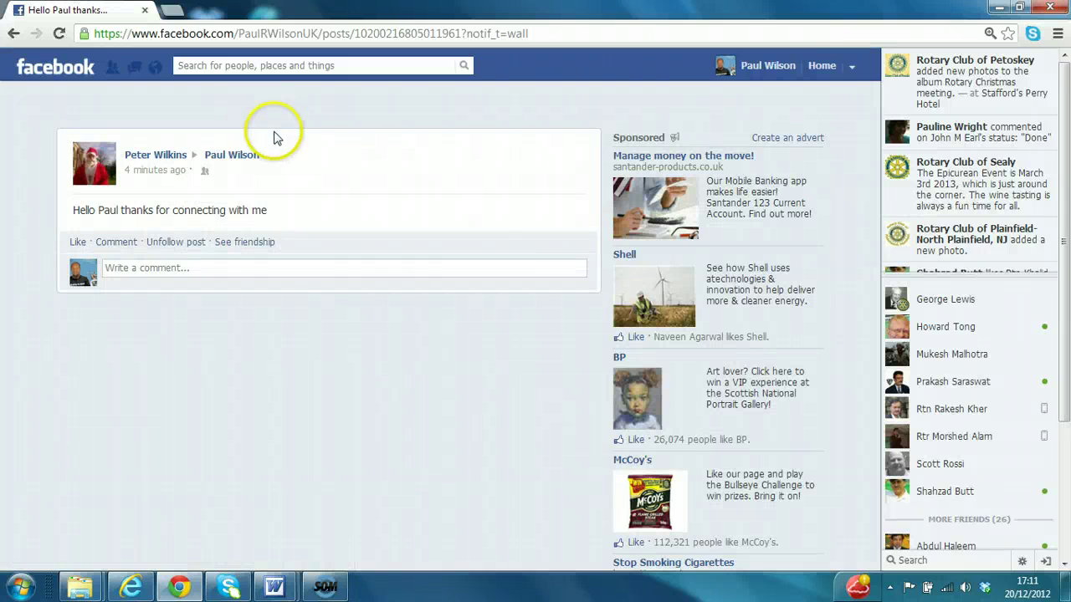
pyautogui.click(232, 156)
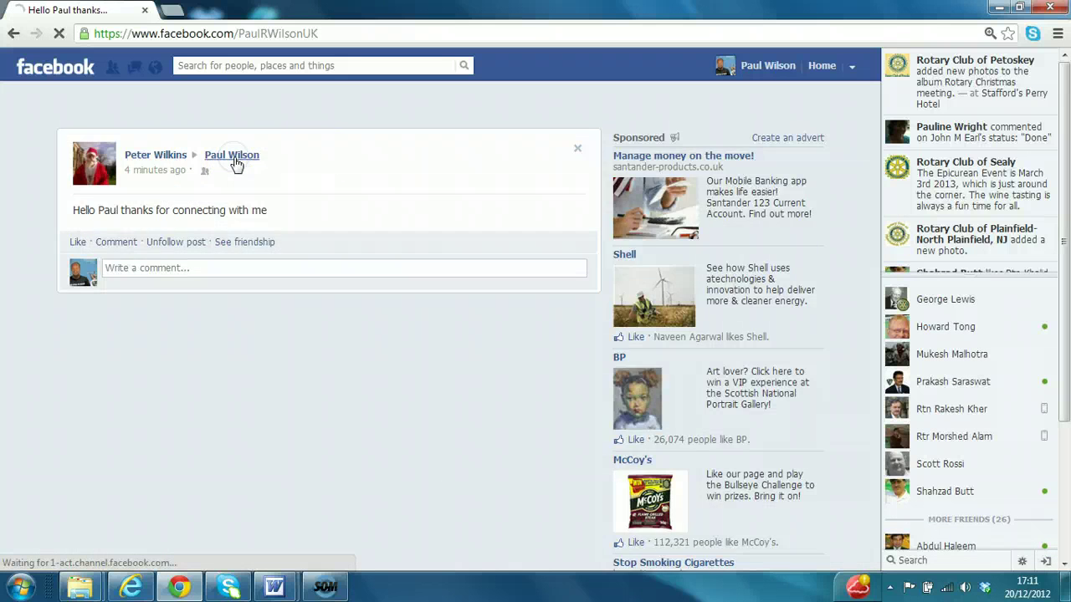
# Reload the timeline so the friend's 'Hello Paul thanks for connecting with me' post appears.
pyautogui.moveTo(1063, 130)
pyautogui.mouseDown()
pyautogui.moveTo(1064, 222)
pyautogui.moveTo(1066, 123)
pyautogui.mouseUp()
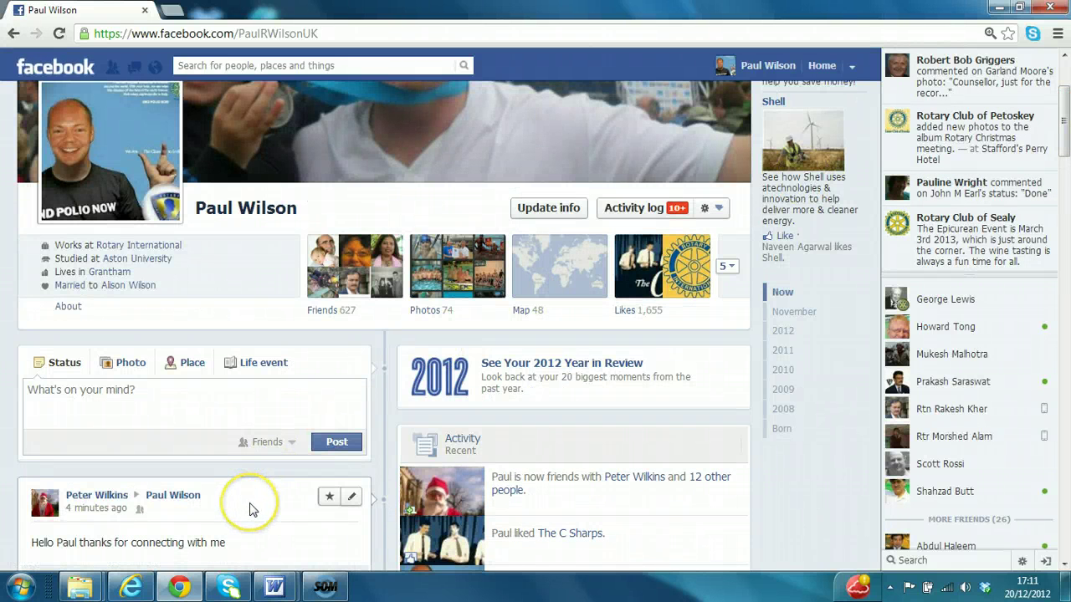
pyautogui.press('F5')
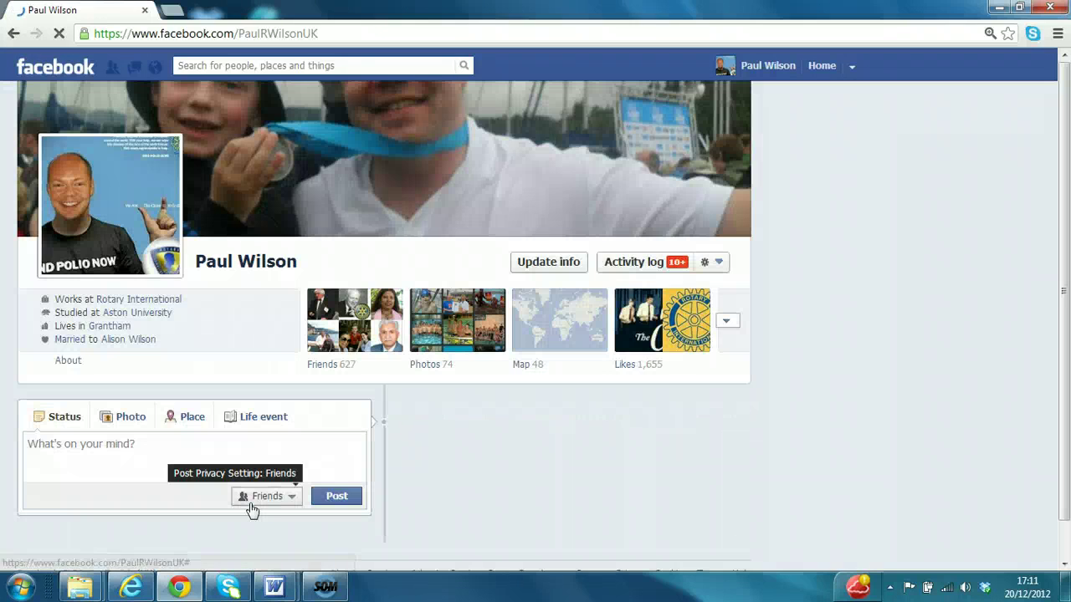
pyautogui.click(776, 299)
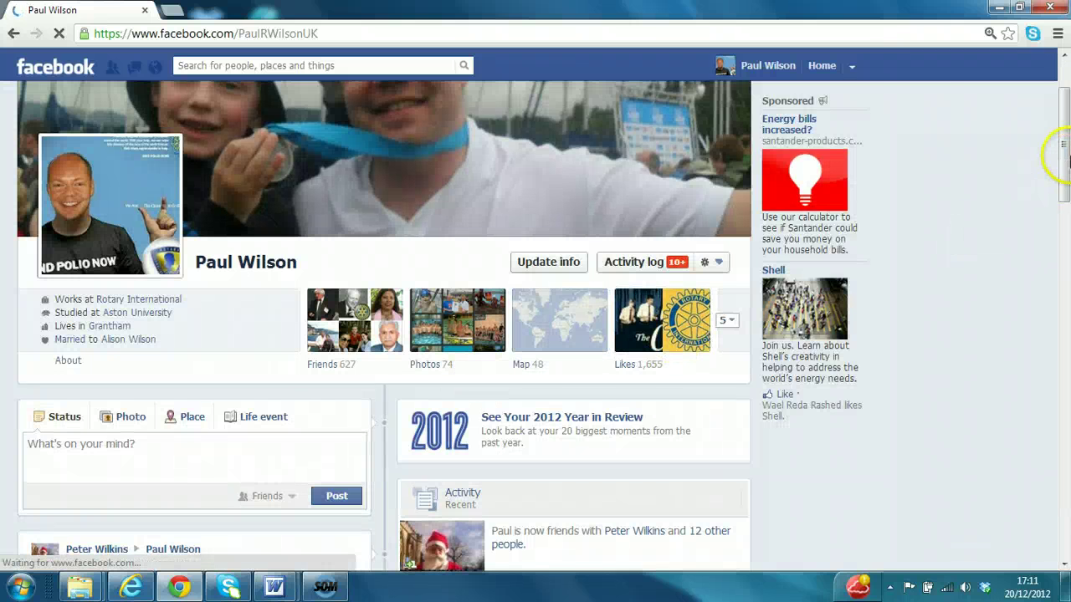
pyautogui.scroll(-4, 1061, 171)
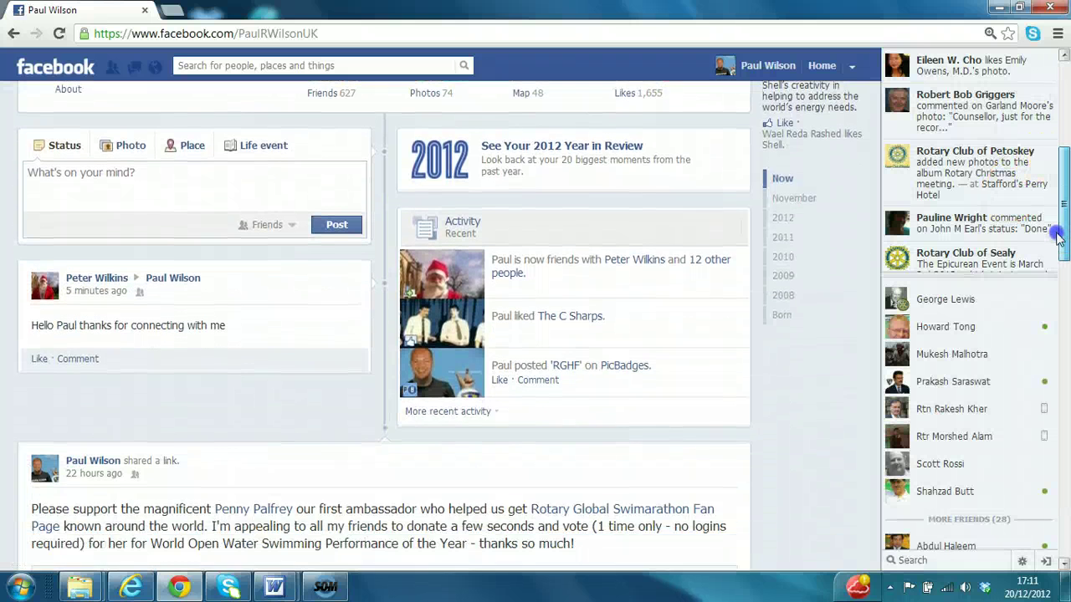